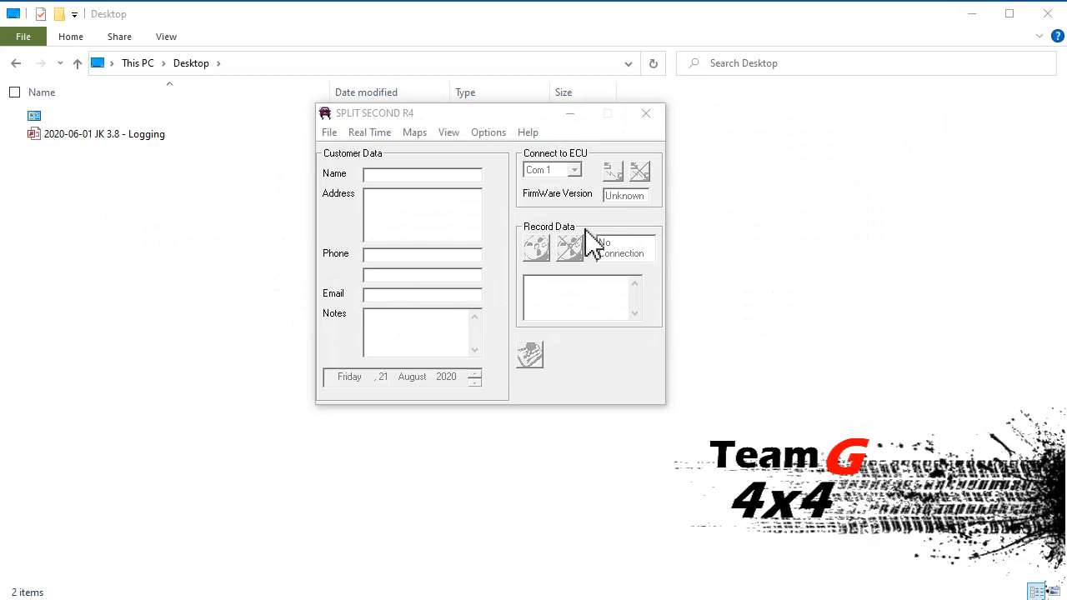
Step: Open the customer database "2020-06-01 JK 3.8 - Logging" from the Desktop
left_click(329, 133)
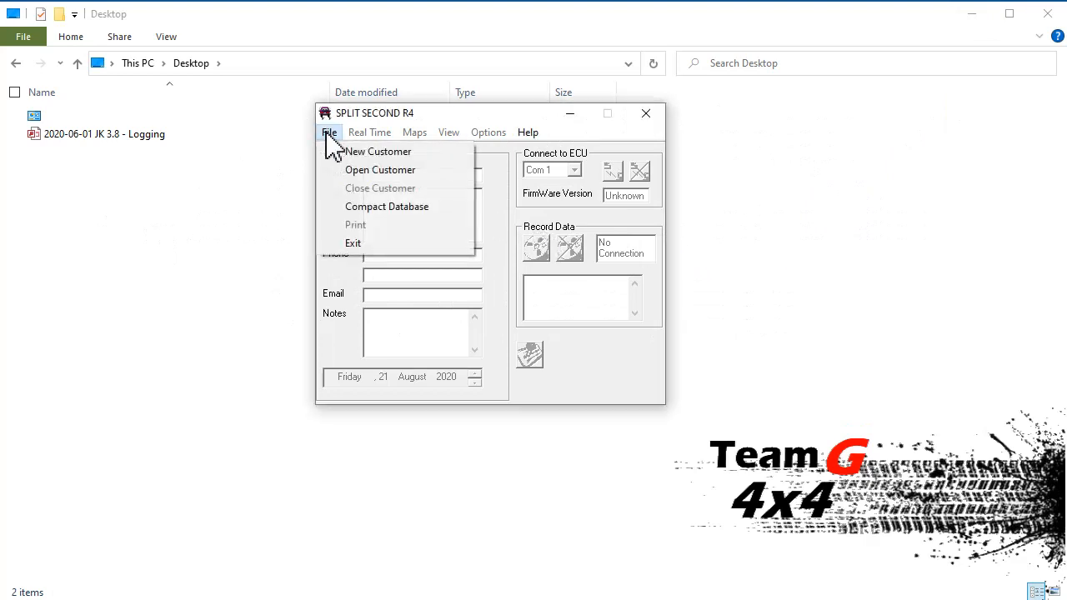
left_click(346, 170)
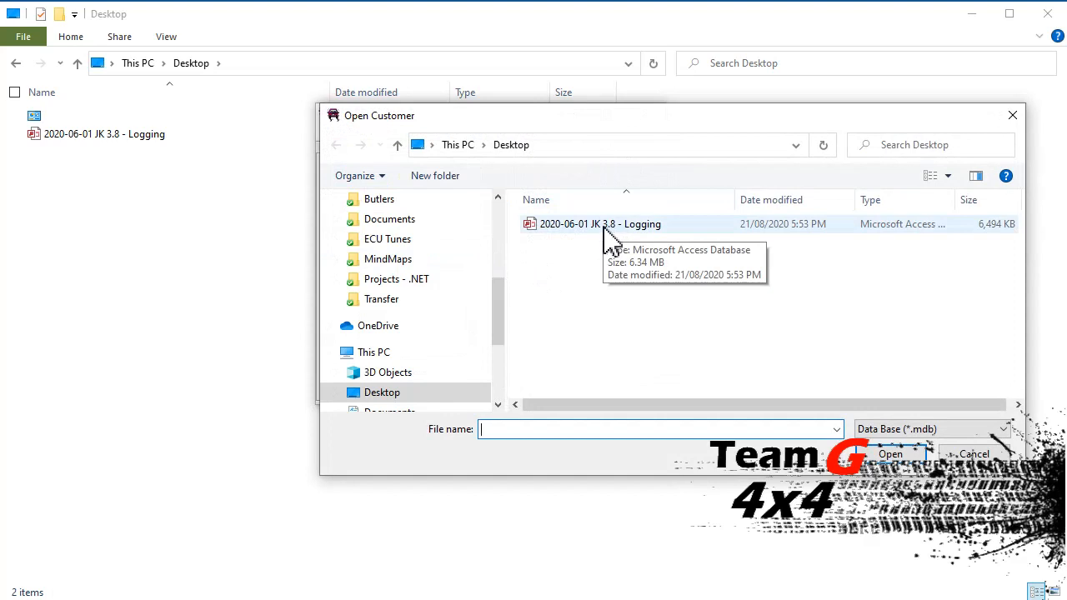
left_click(605, 226)
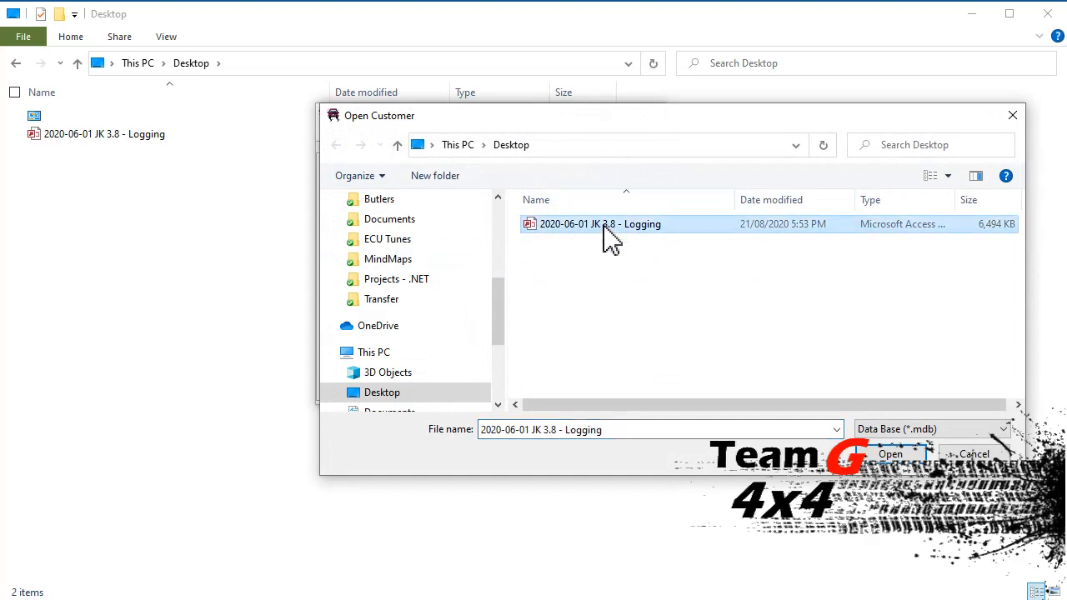
double_click(606, 225)
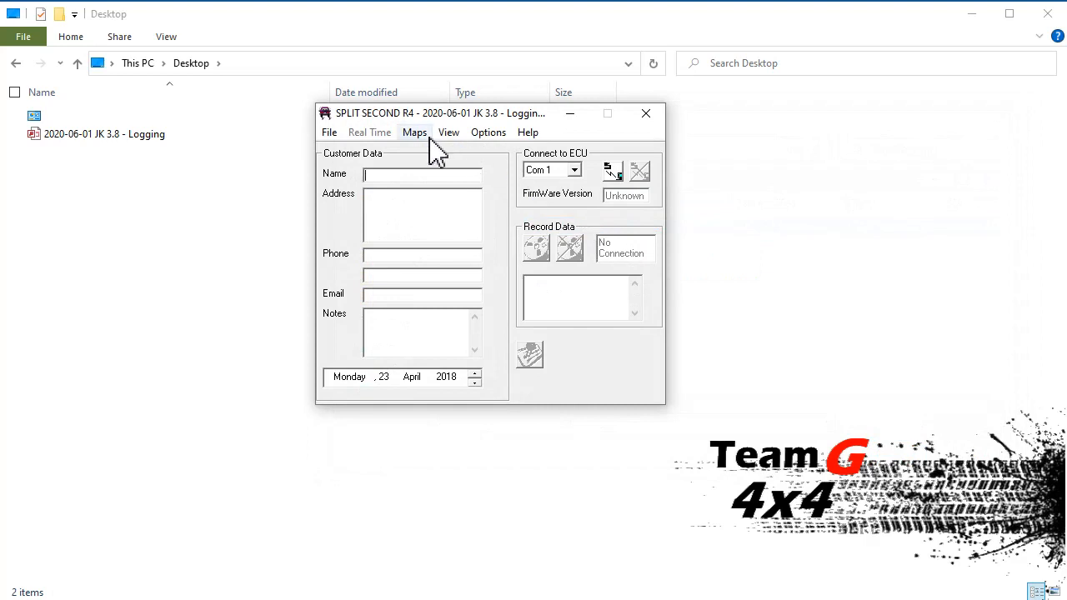
Step: Open the recordings viewer and load recording 6, dated 14/06/2020 4:00:43 PM
left_click(415, 132)
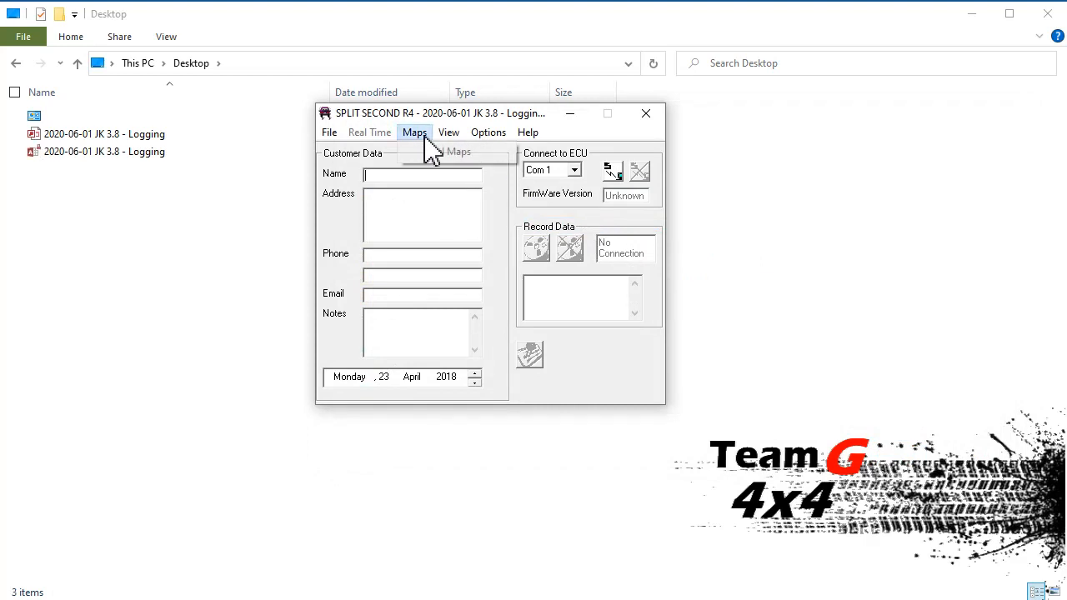
mouse_move(447, 135)
left_click(472, 155)
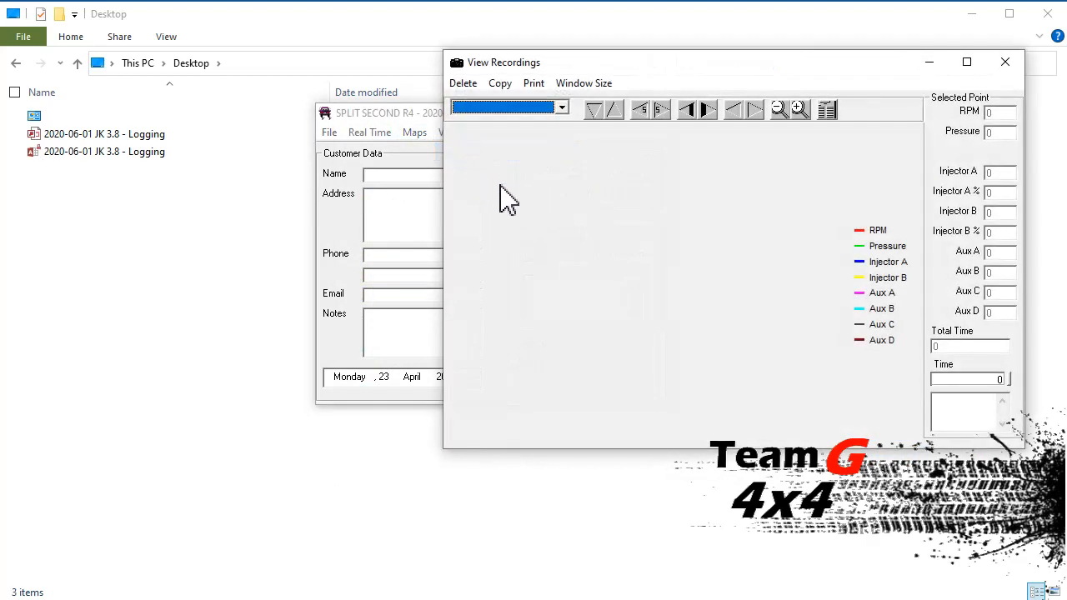
left_click(563, 109)
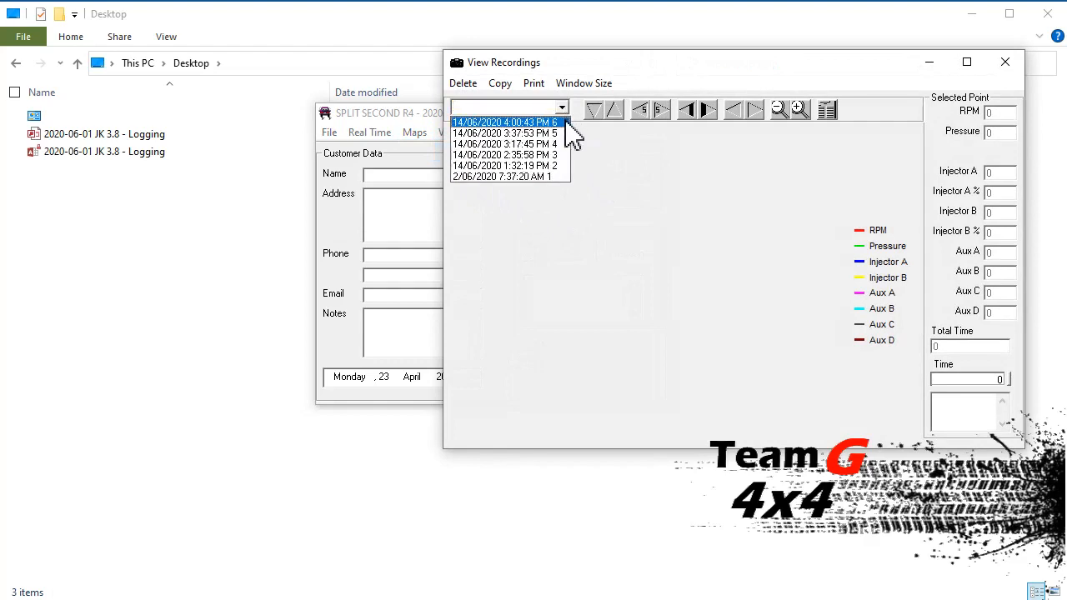
left_click(564, 122)
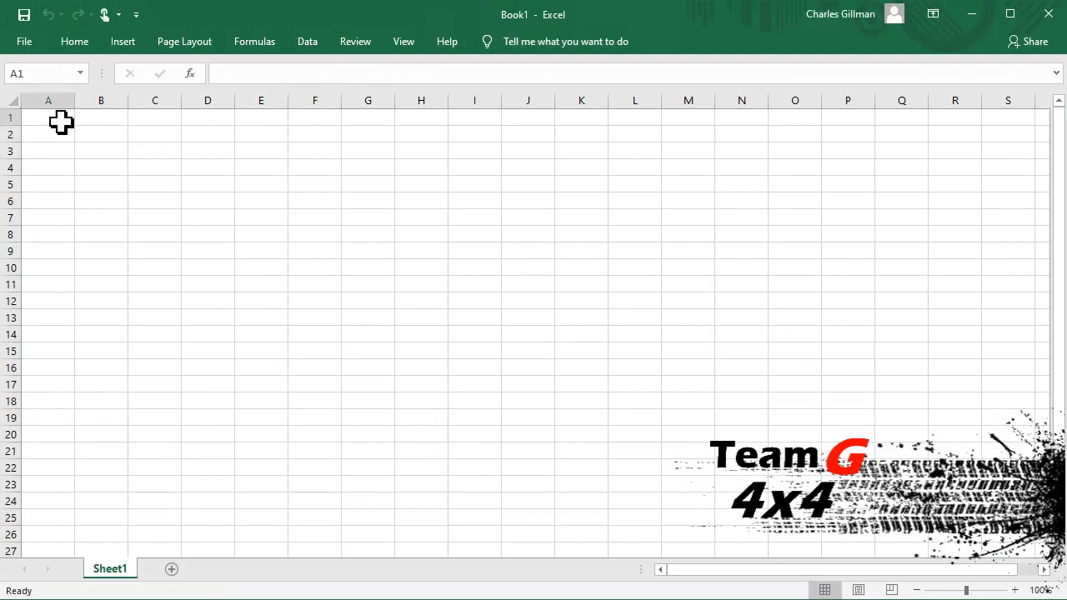
Step: Paste the copied recording data into the blank Excel workbook at cell A1 and minimize the workbook
key("ctrl+v")
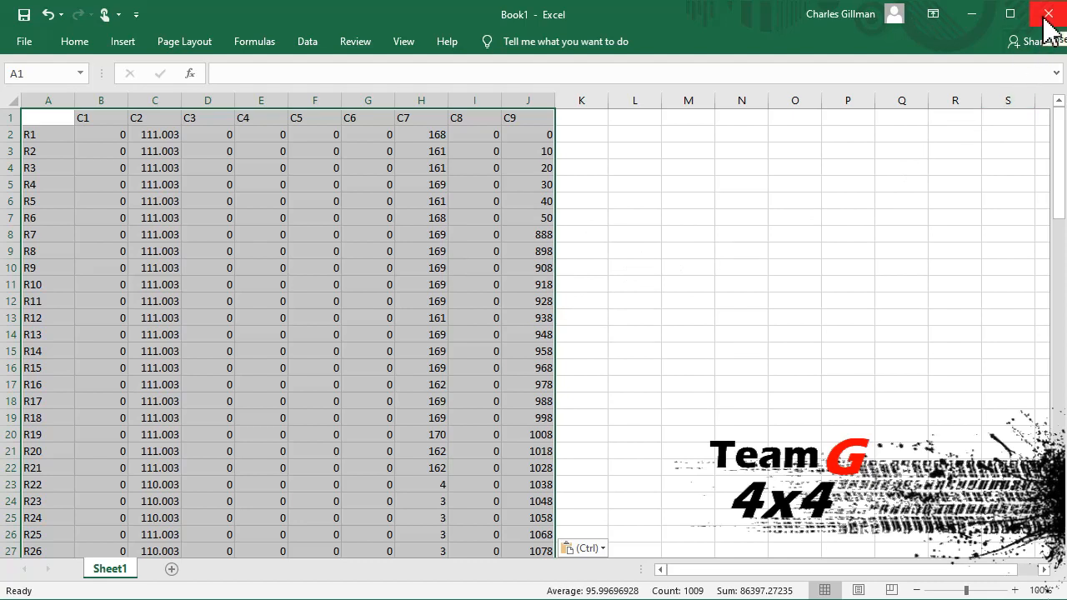
left_click(977, 18)
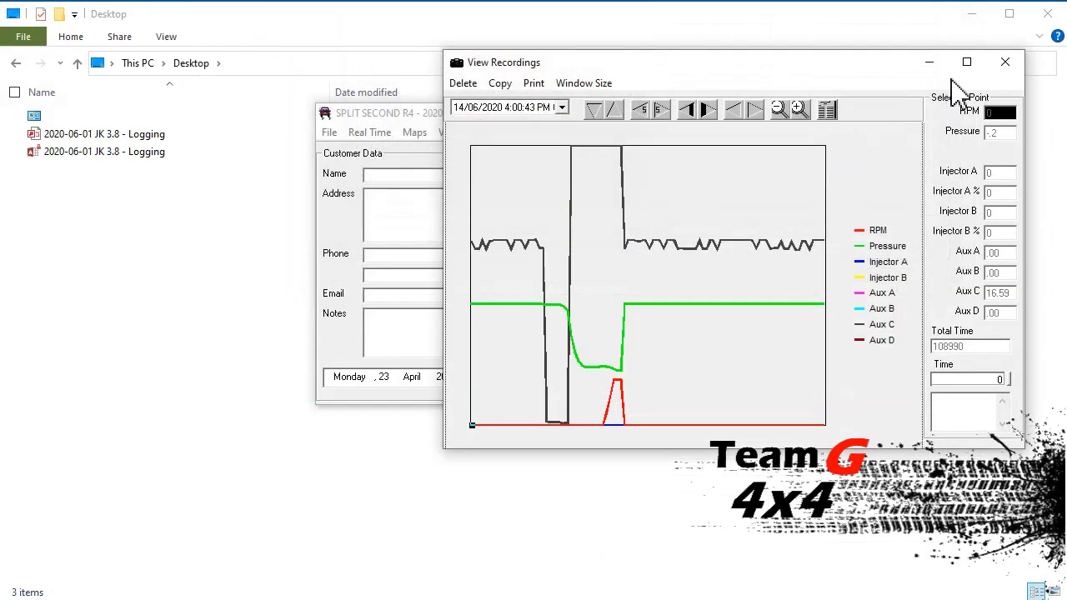
Step: Close the recordings viewer and the open customer database in Split Second R4
left_click(1009, 66)
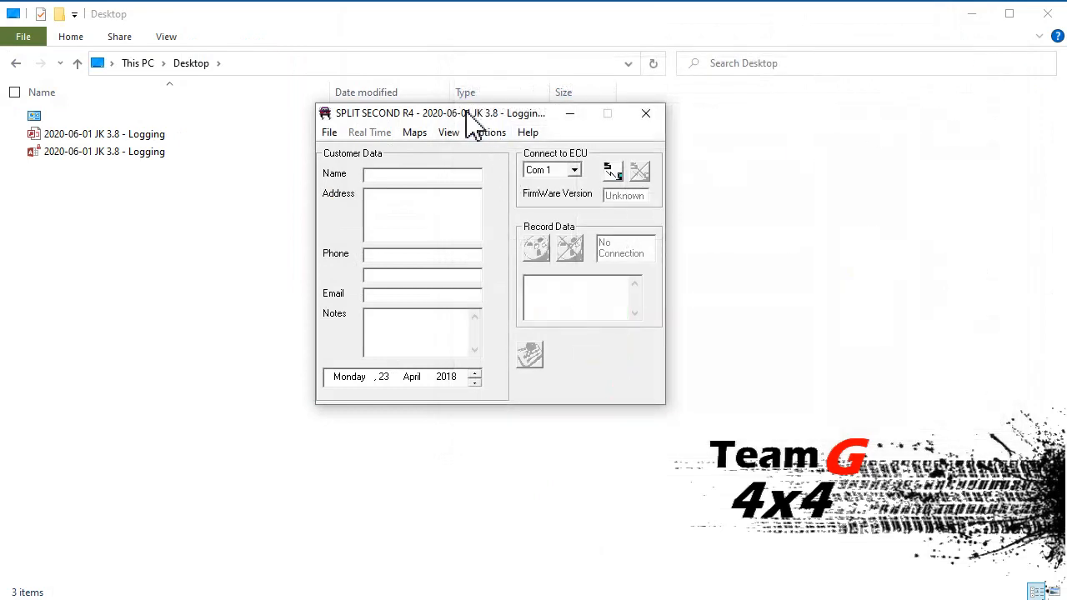
left_click(329, 134)
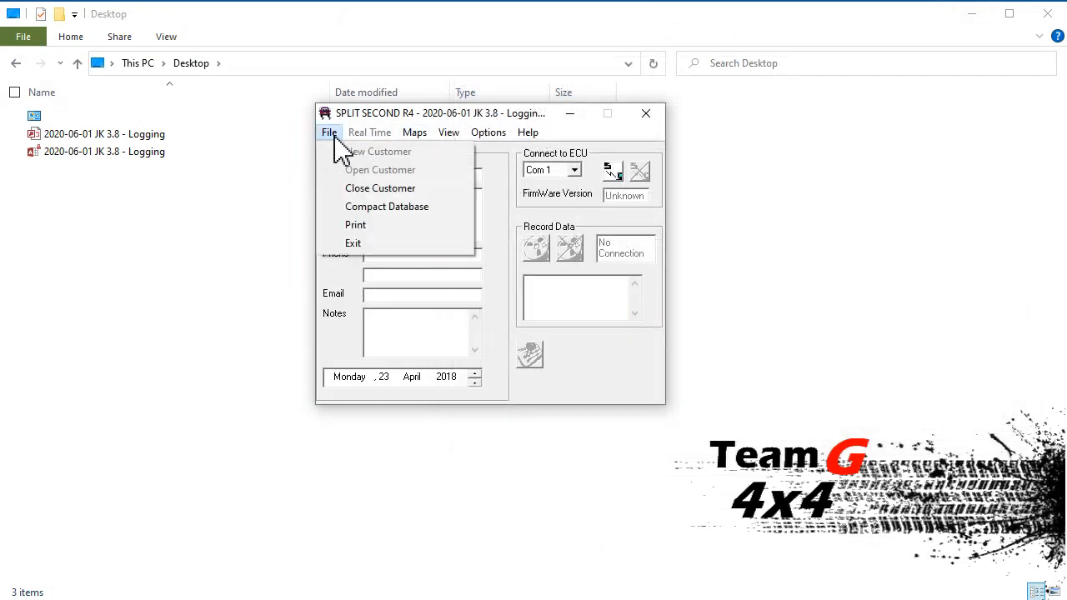
left_click(357, 198)
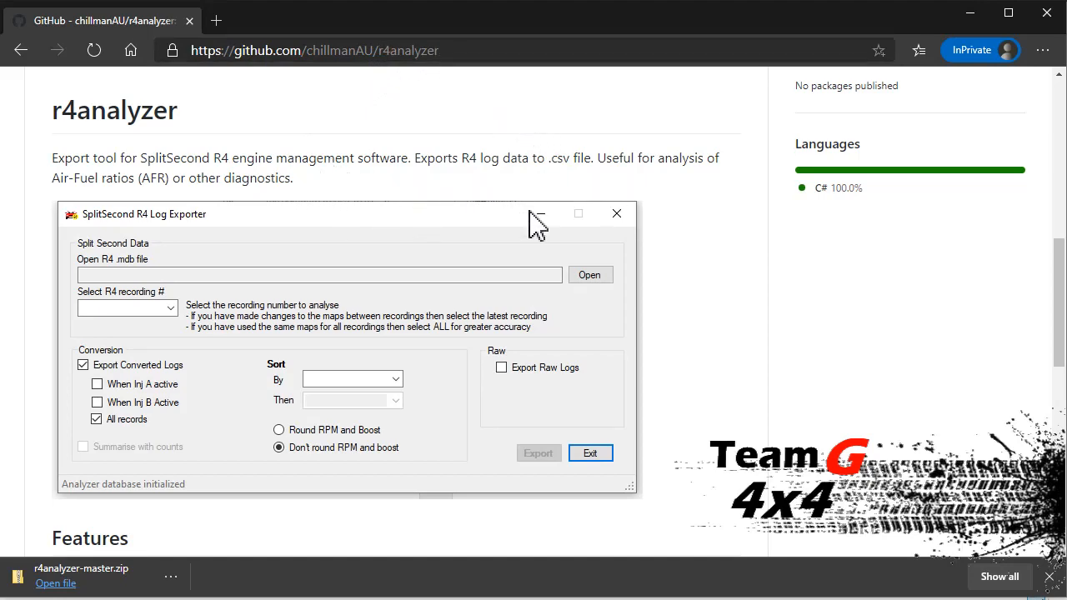
Step: Review the features and usage notes in the r4analyzer README on GitHub and download the repository as a ZIP
scroll(590, 267, "down", 1)
scroll(587, 267, "down", 5)
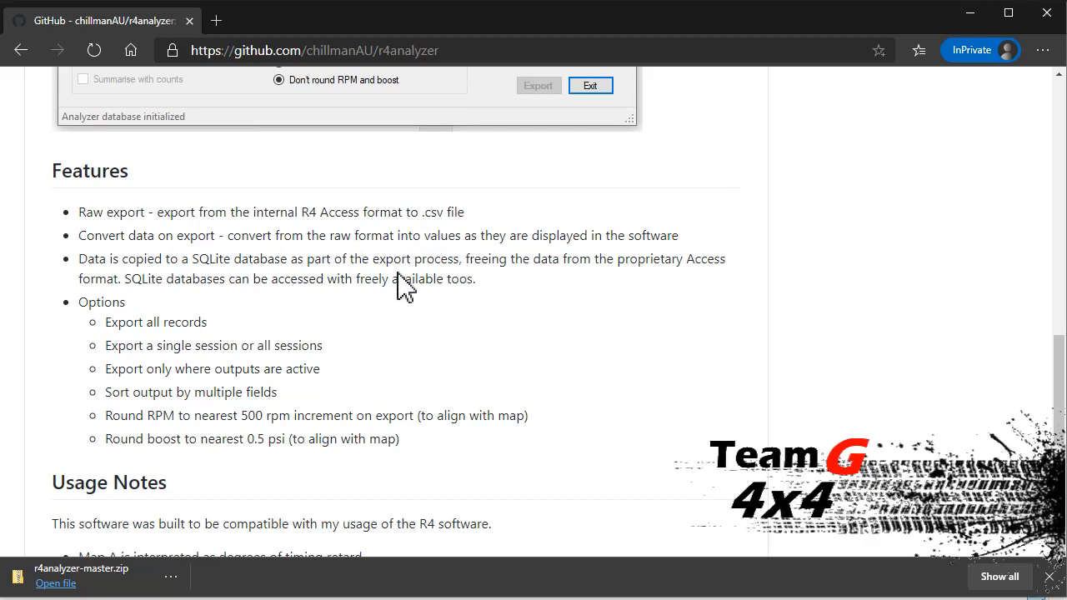
scroll(402, 286, "down", 1)
scroll(334, 303, "down", 2)
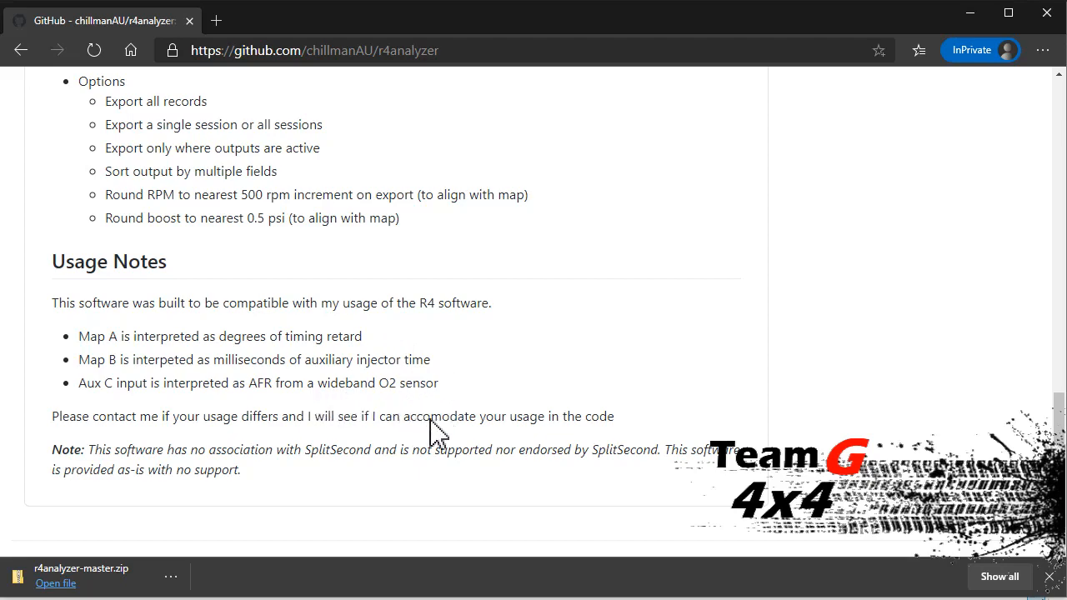
scroll(467, 427, "up", 15)
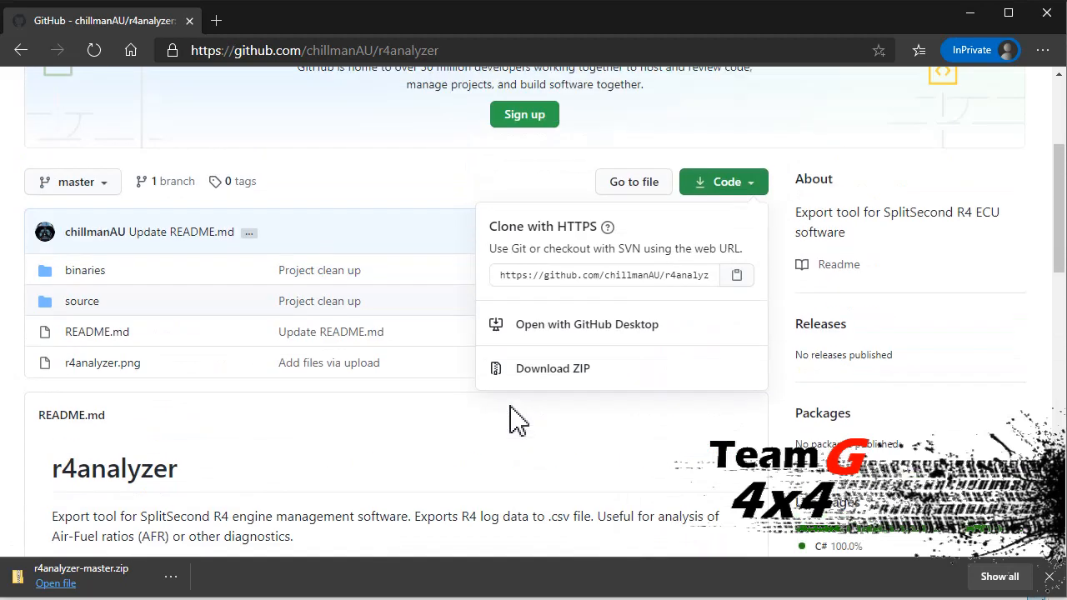
scroll(512, 422, "up", 2)
scroll(703, 392, "down", 1)
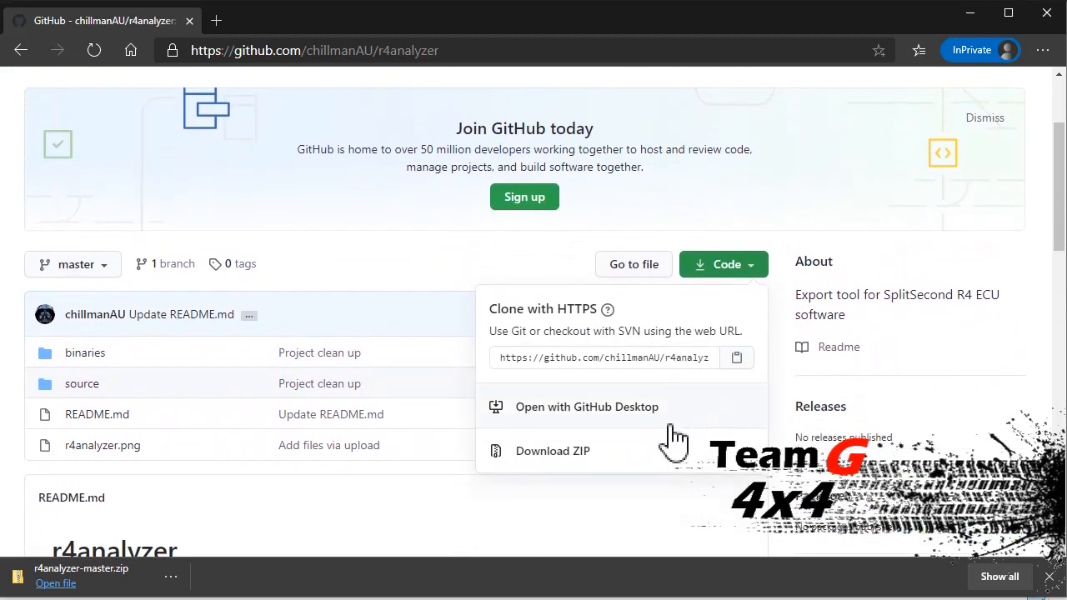
left_click(585, 457)
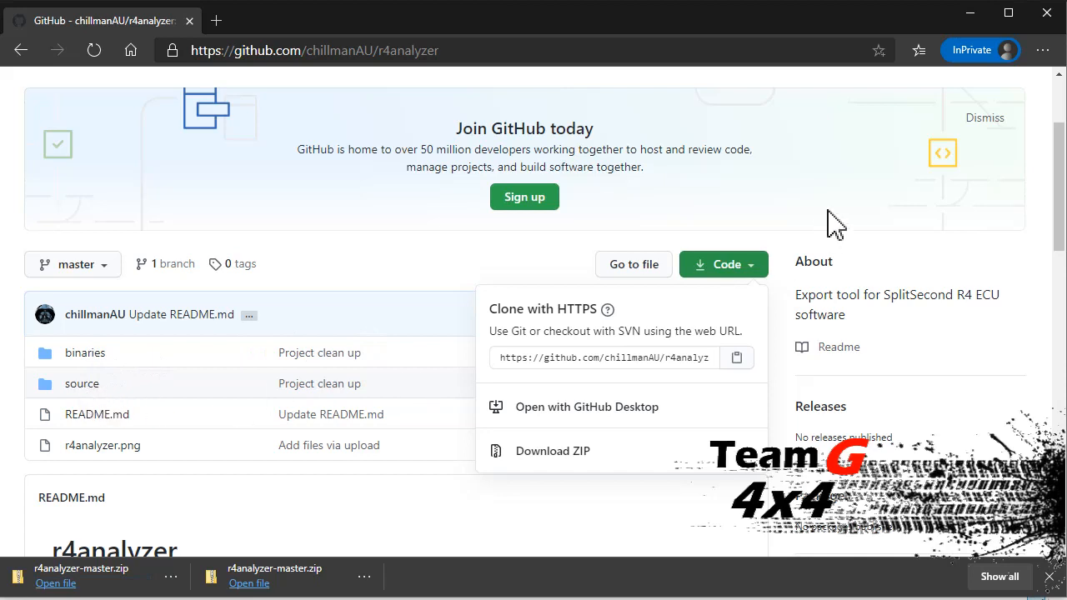
left_click(972, 25)
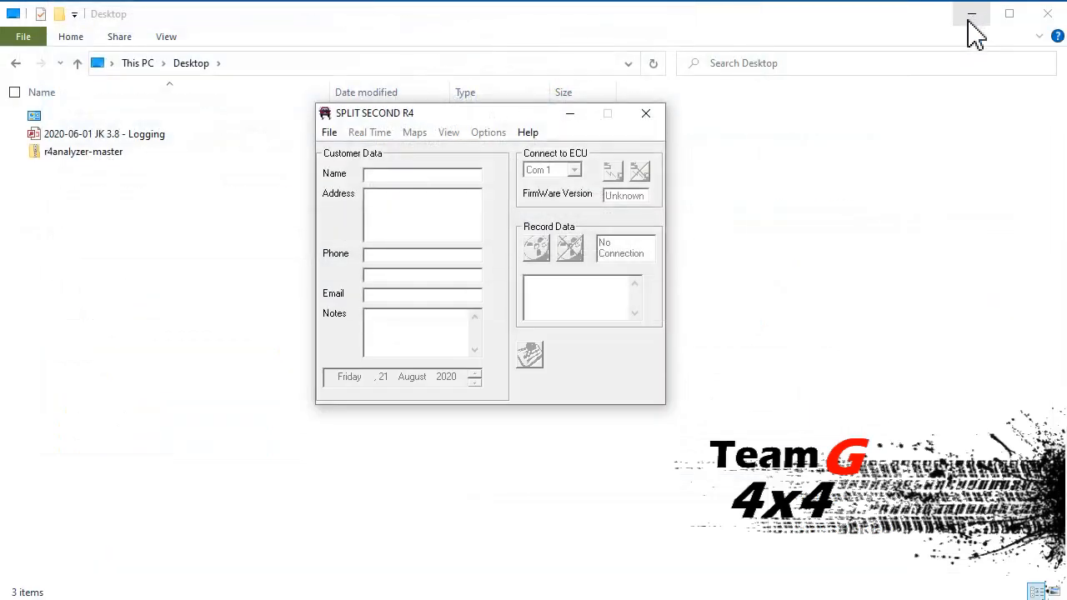
Step: Copy the binaries folder from inside the r4analyzer-master archive to the Desktop
left_click(121, 158)
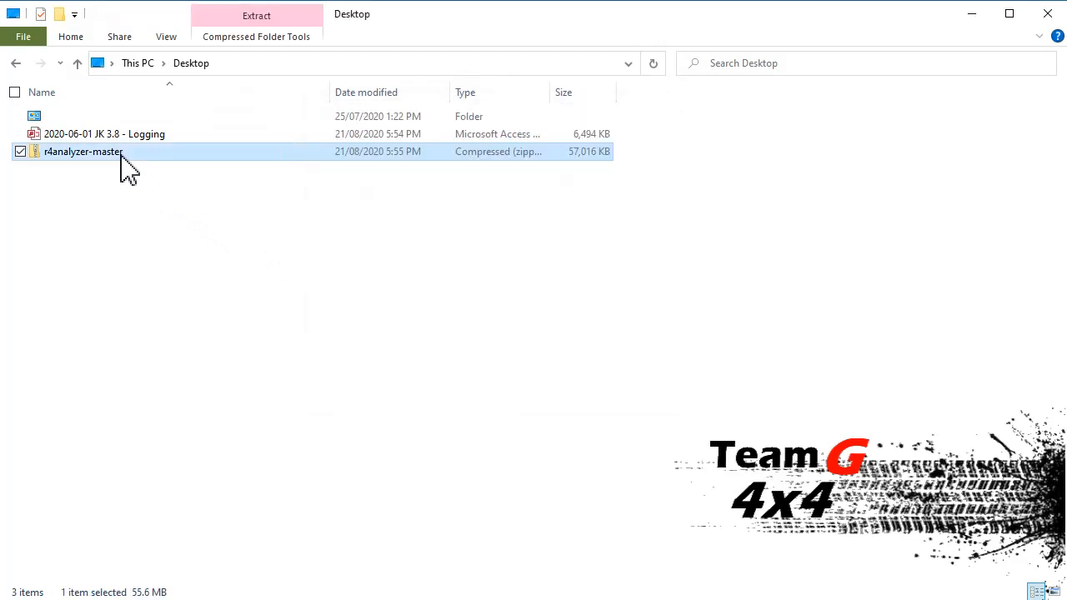
double_click(122, 157)
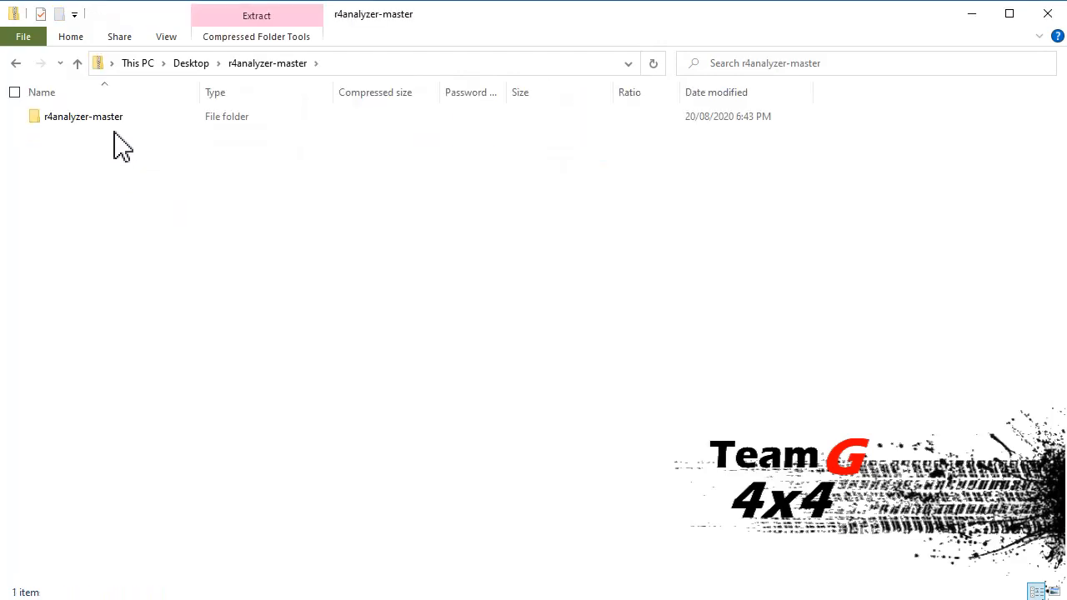
double_click(111, 122)
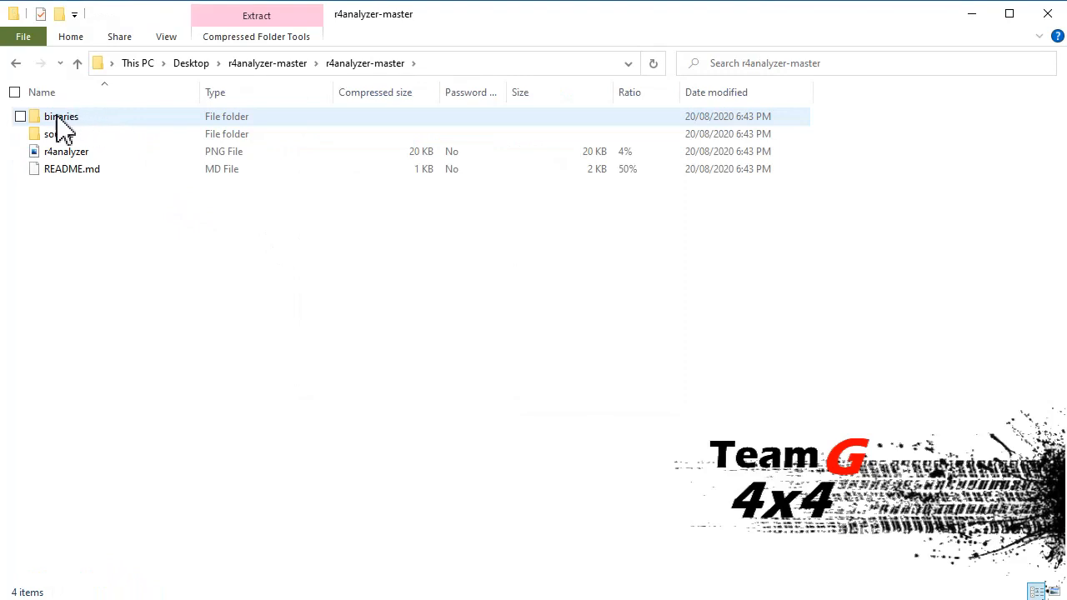
left_click(20, 117)
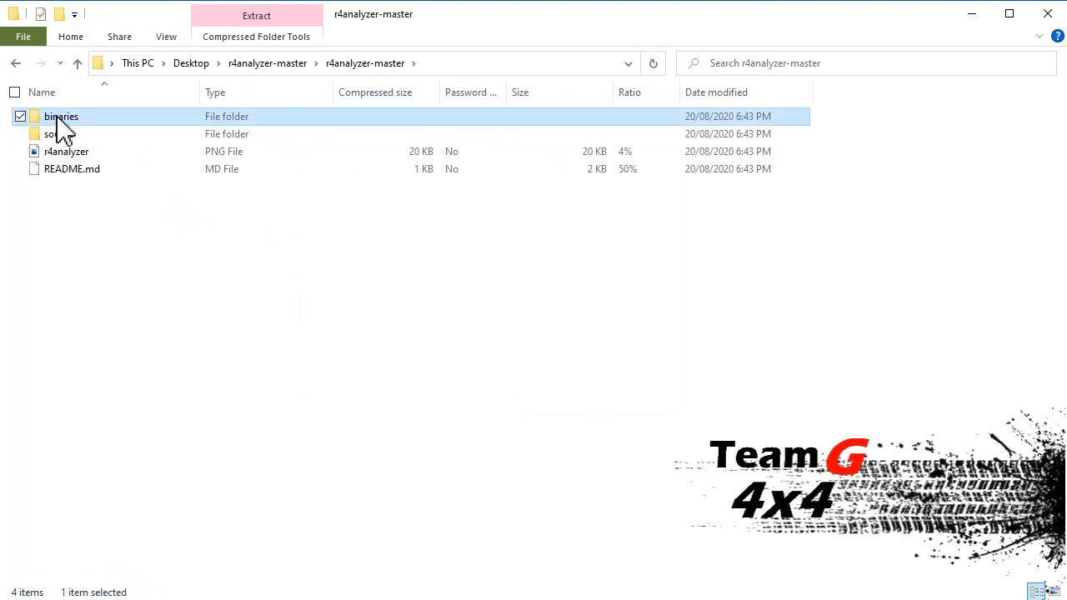
right_click(58, 118)
right_click(103, 121)
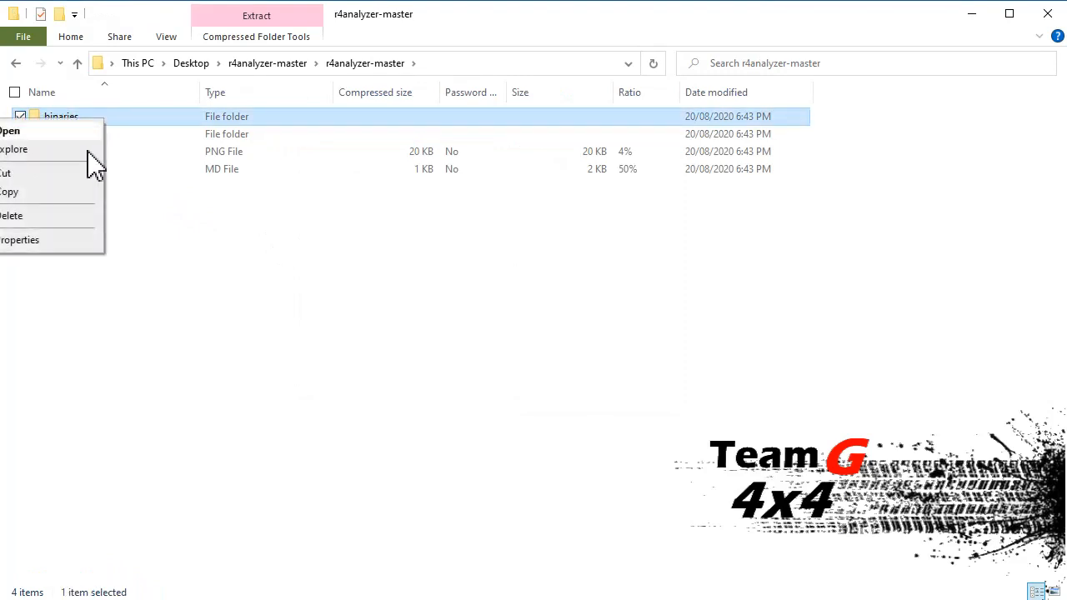
key("Escape")
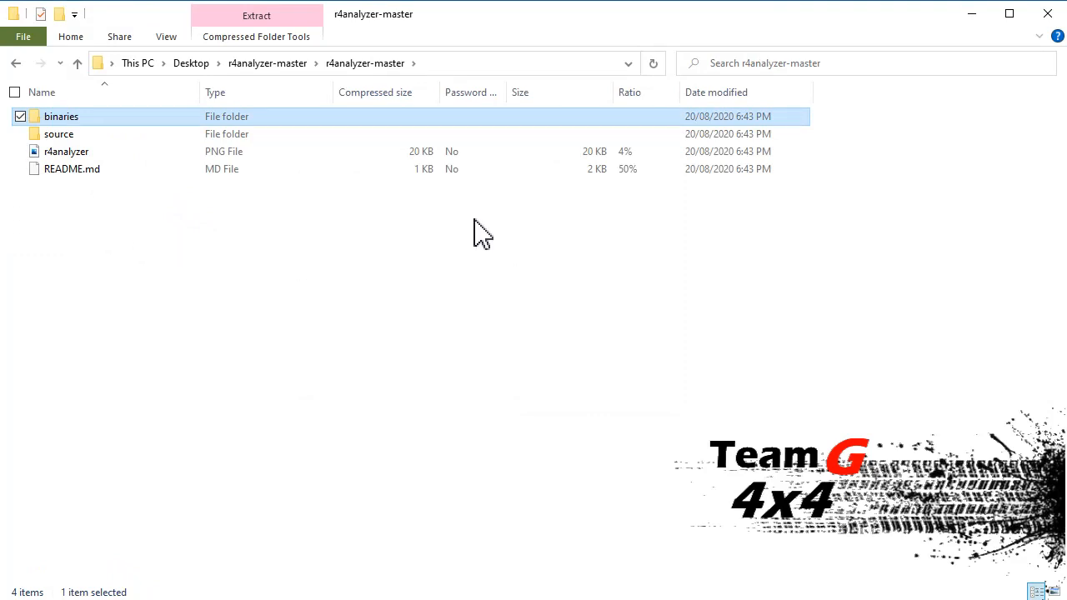
left_click(198, 65)
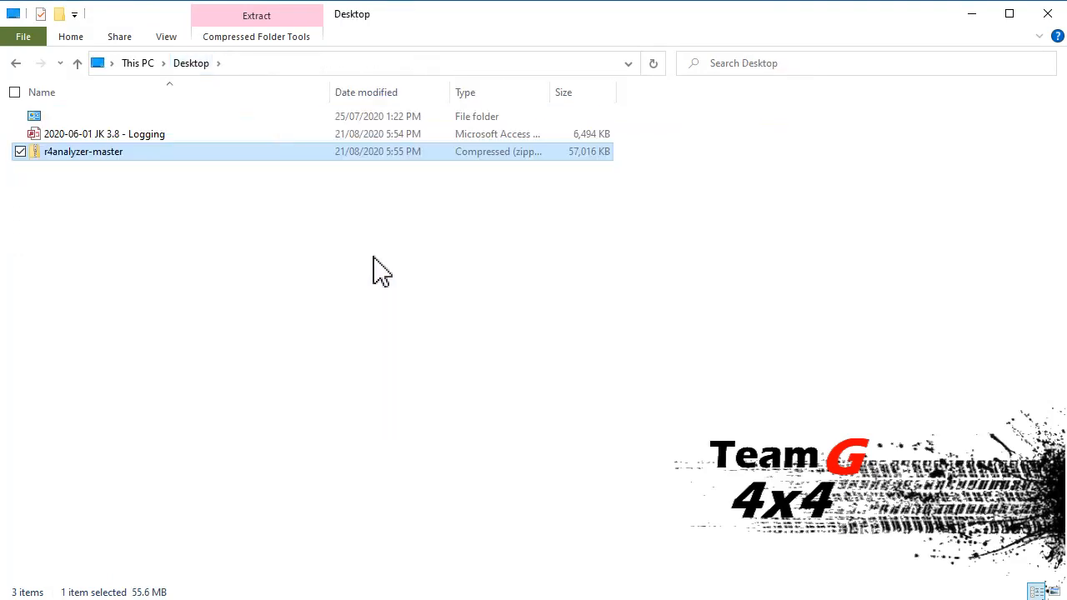
right_click(373, 257)
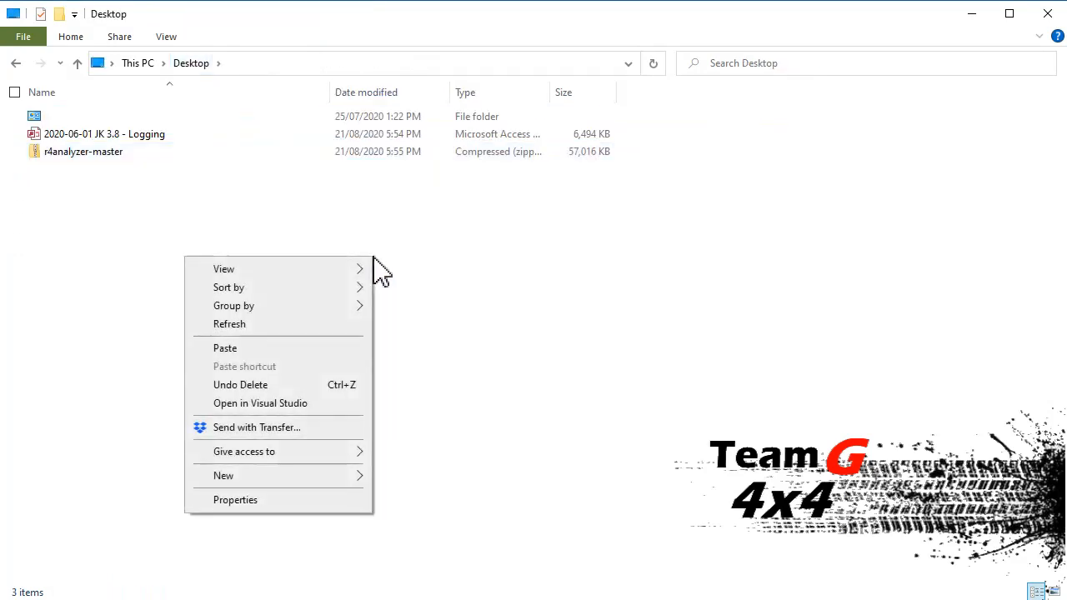
left_click(331, 351)
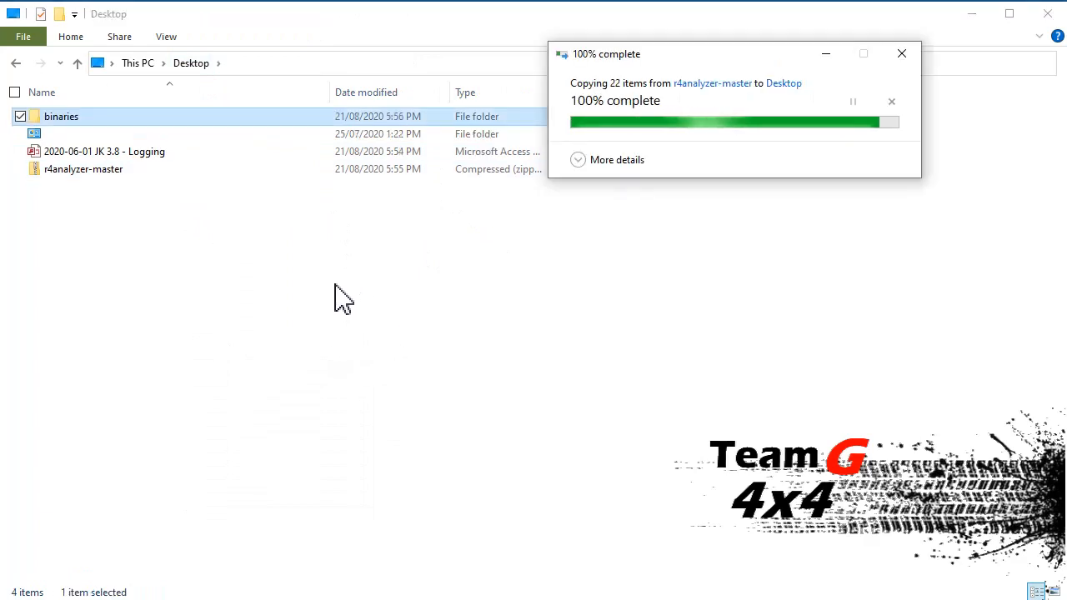
Step: Launch the R4Analyzer application from the Desktop binaries folder, allowing it to run despite the SmartScreen block
double_click(95, 119)
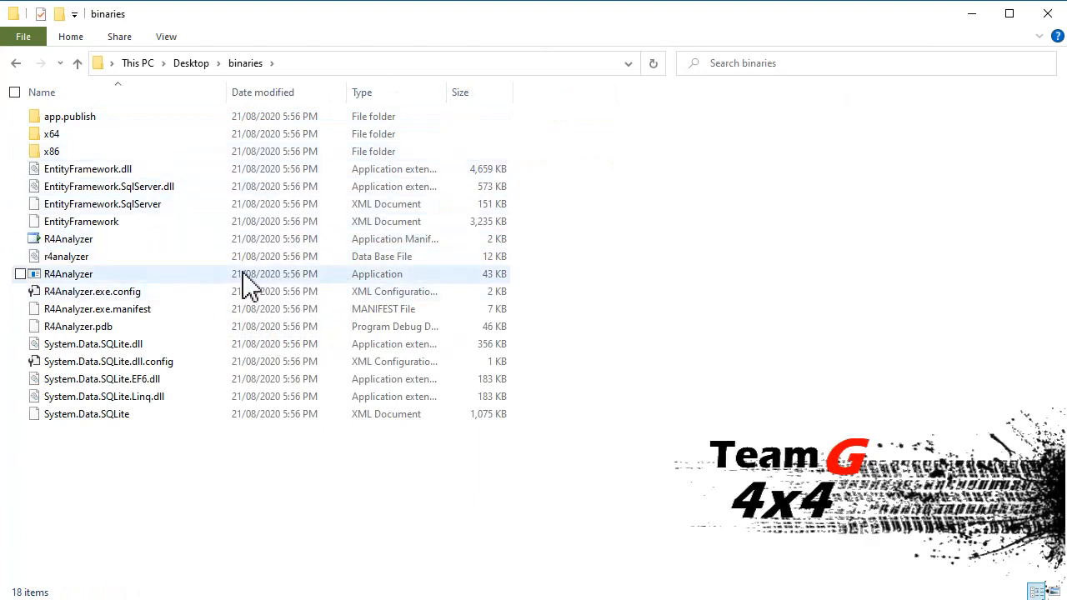
double_click(120, 277)
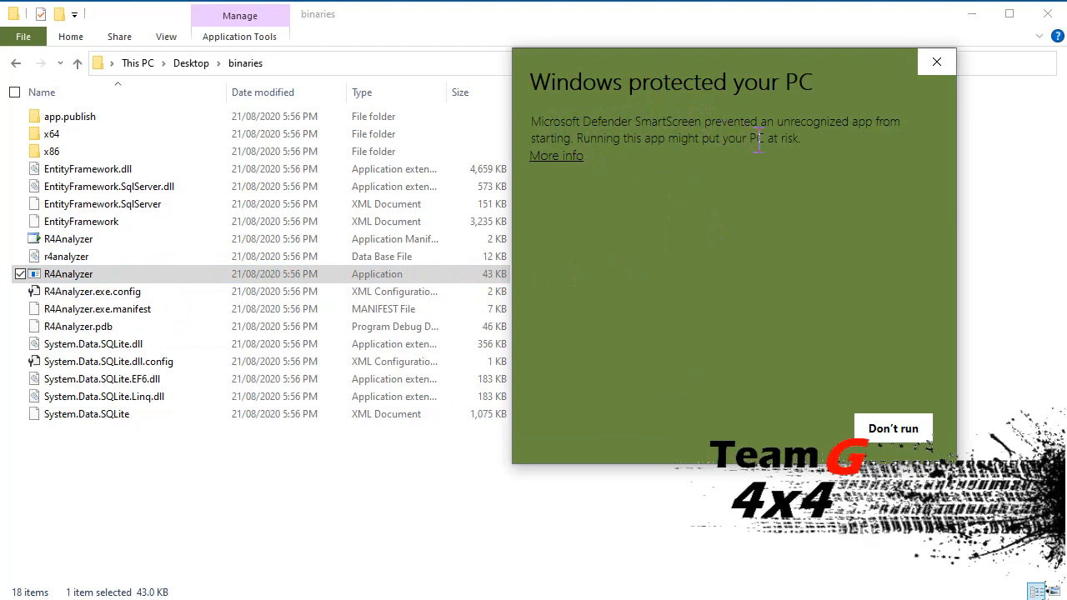
left_click(567, 158)
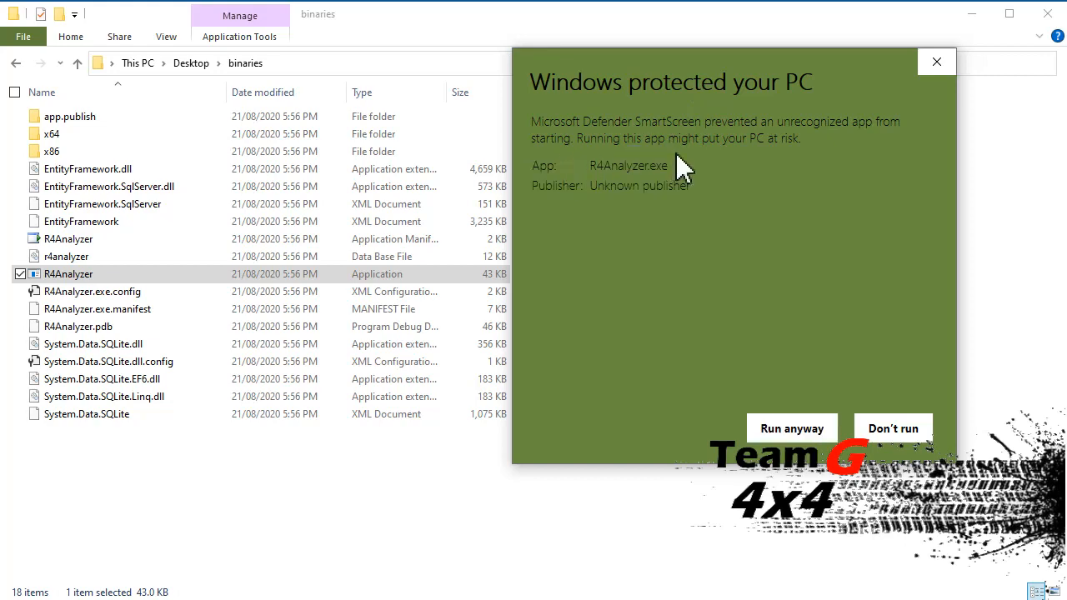
left_click(750, 427)
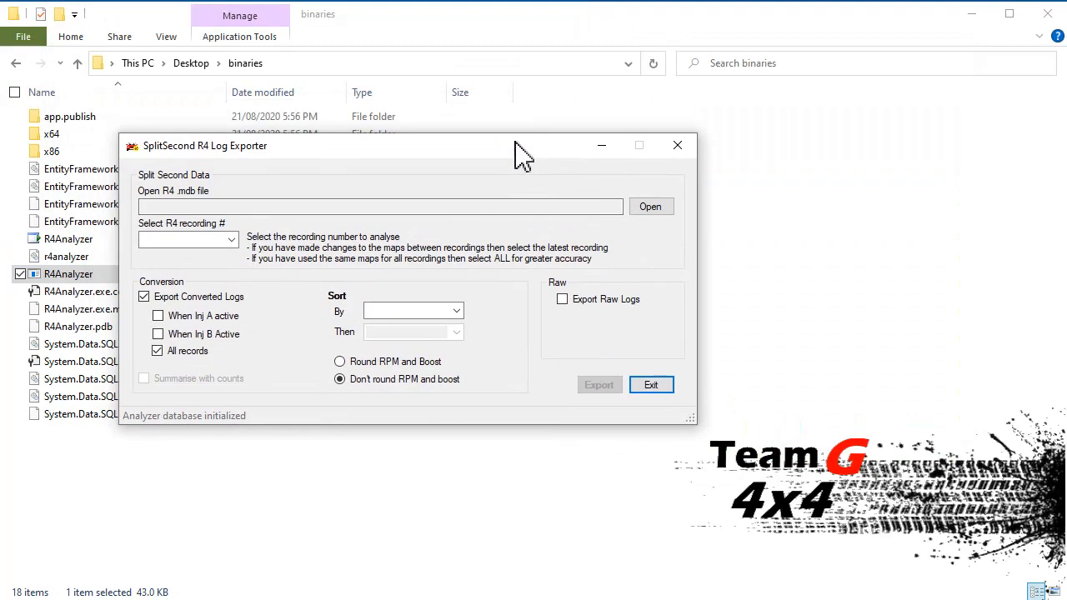
Step: Load the database file "2020-06-01 JK 3.8 - Logging" from the Desktop into the log exporter
left_click(650, 209)
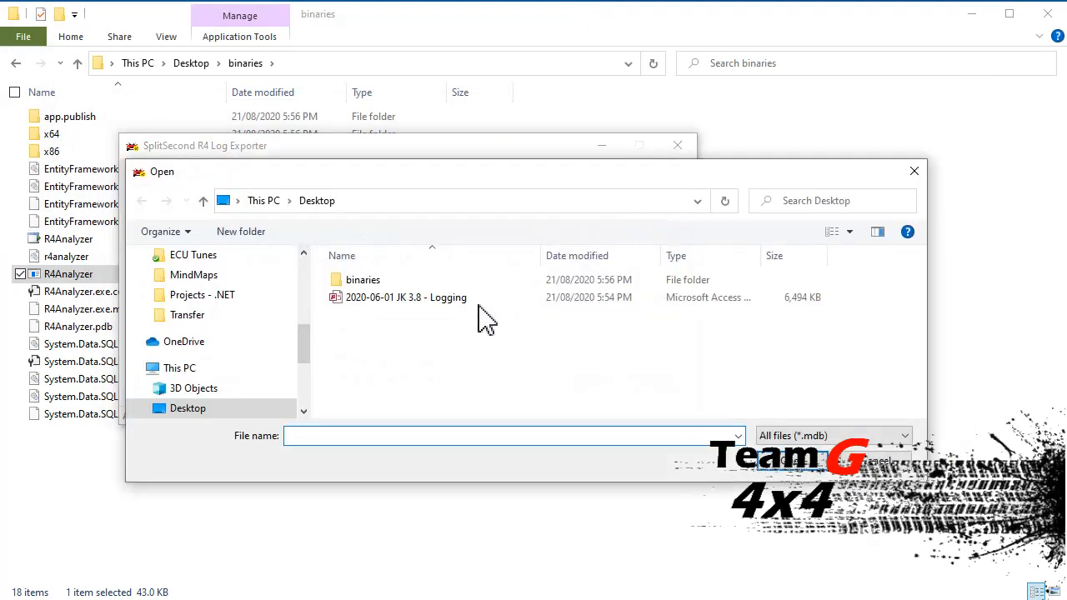
left_click(433, 315)
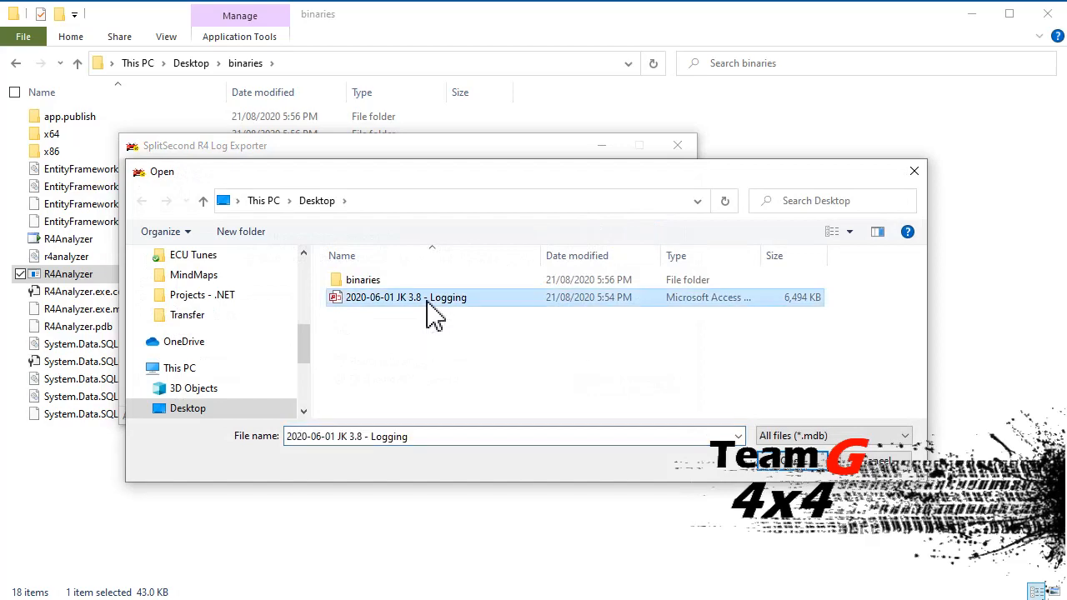
left_click(788, 464)
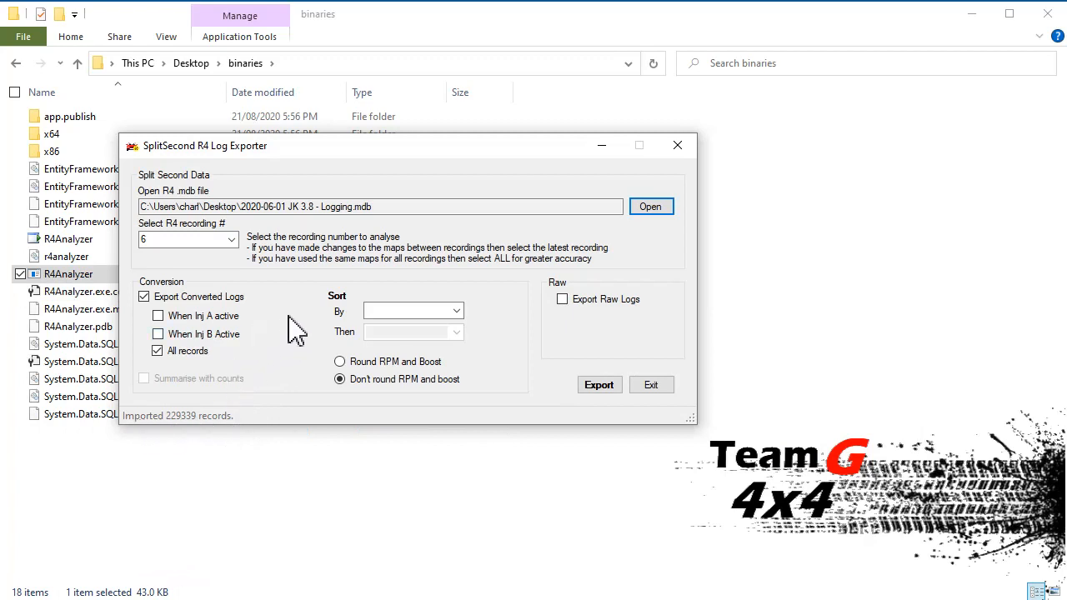
Step: Export the raw logs of recording 6 to CSV, with converted logs excluded from the export
left_click(233, 240)
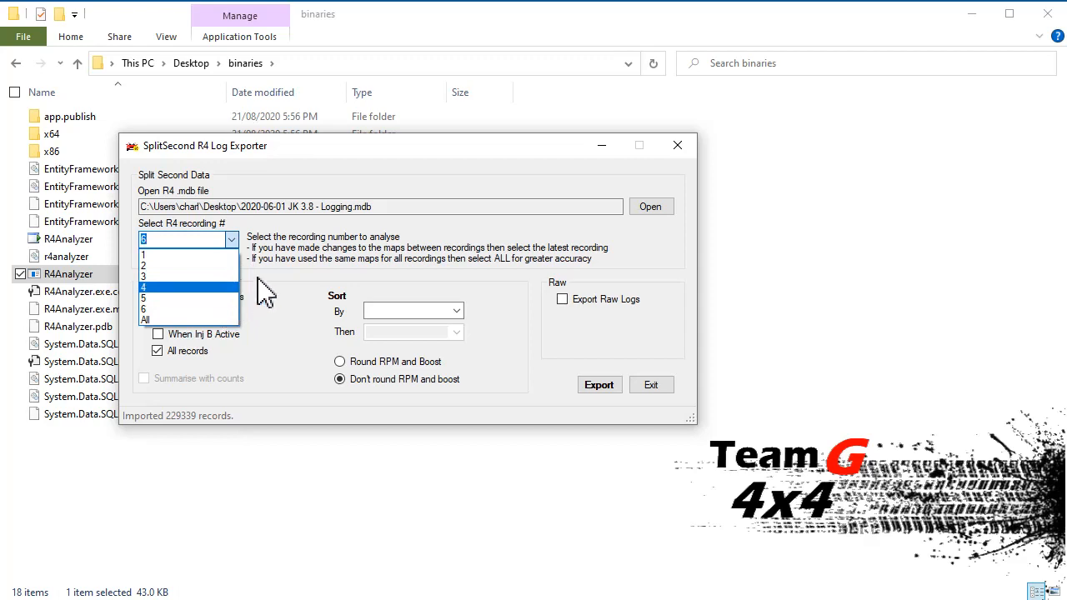
left_click(205, 309)
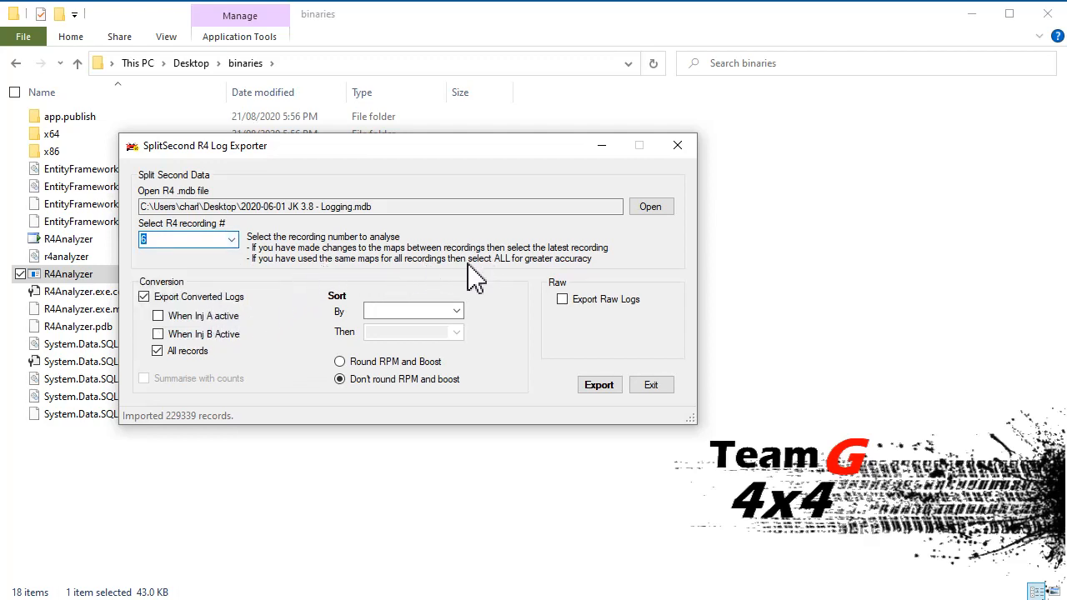
left_click(237, 242)
left_click(212, 313)
left_click(562, 299)
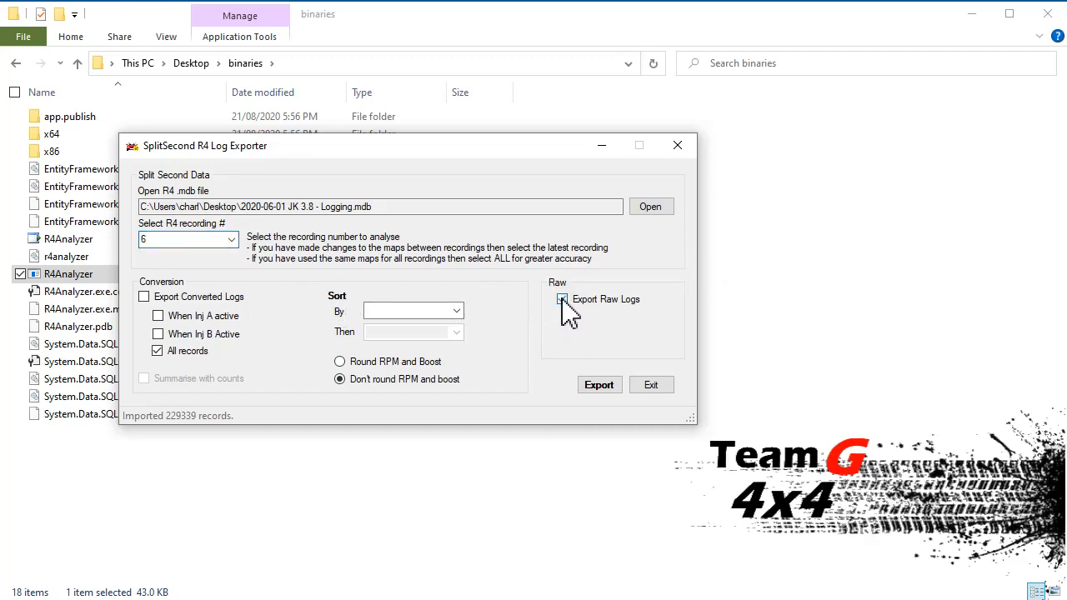
left_click(606, 391)
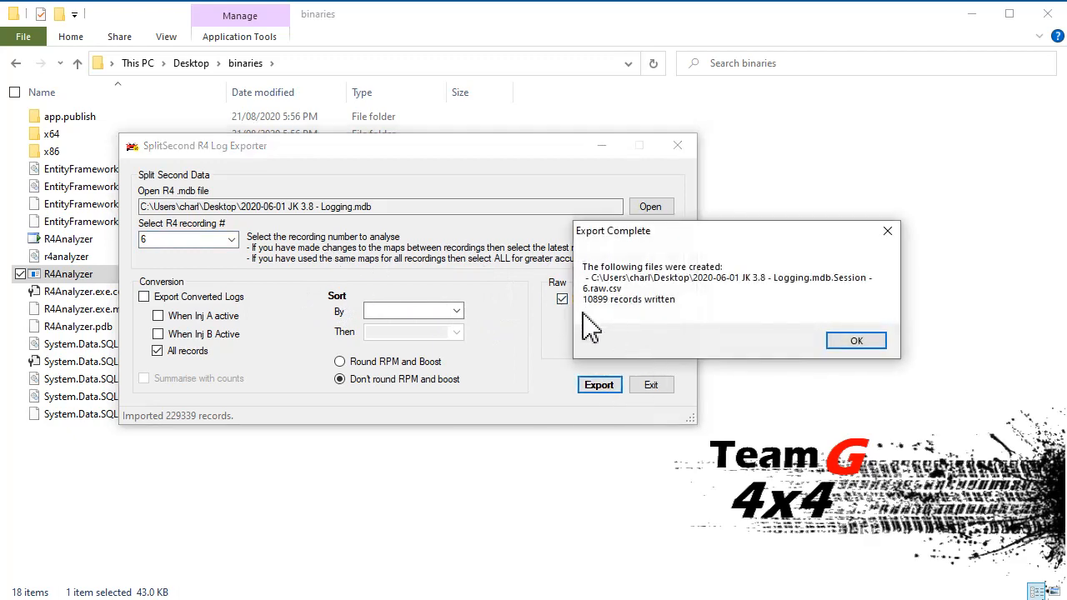
left_click(855, 341)
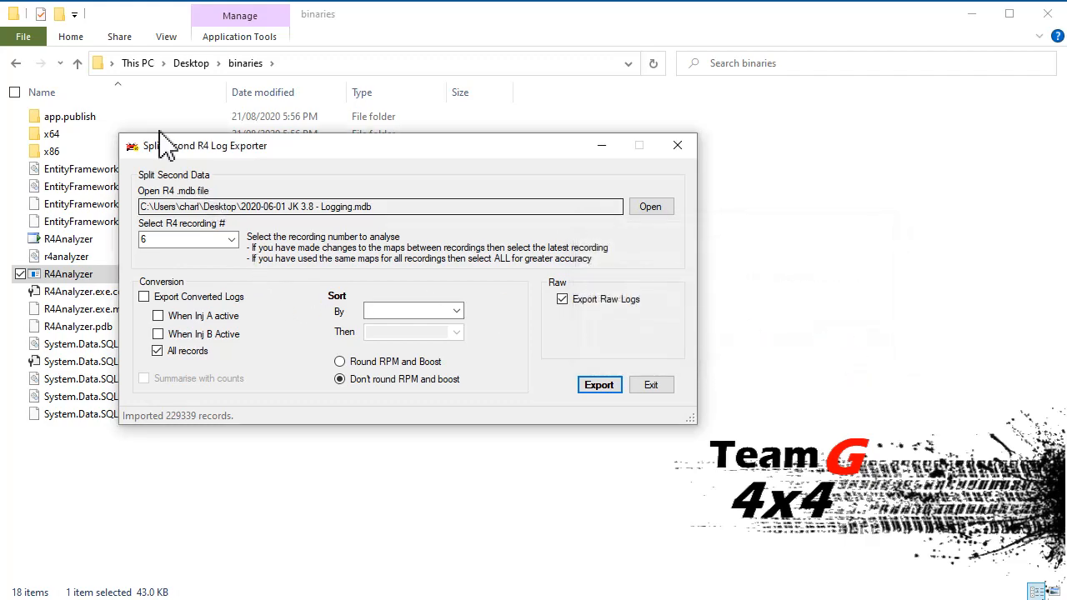
Step: Open the exported Session - 6.raw file from the Desktop in Excel, look through its columns and rows, and close it
left_click(194, 65)
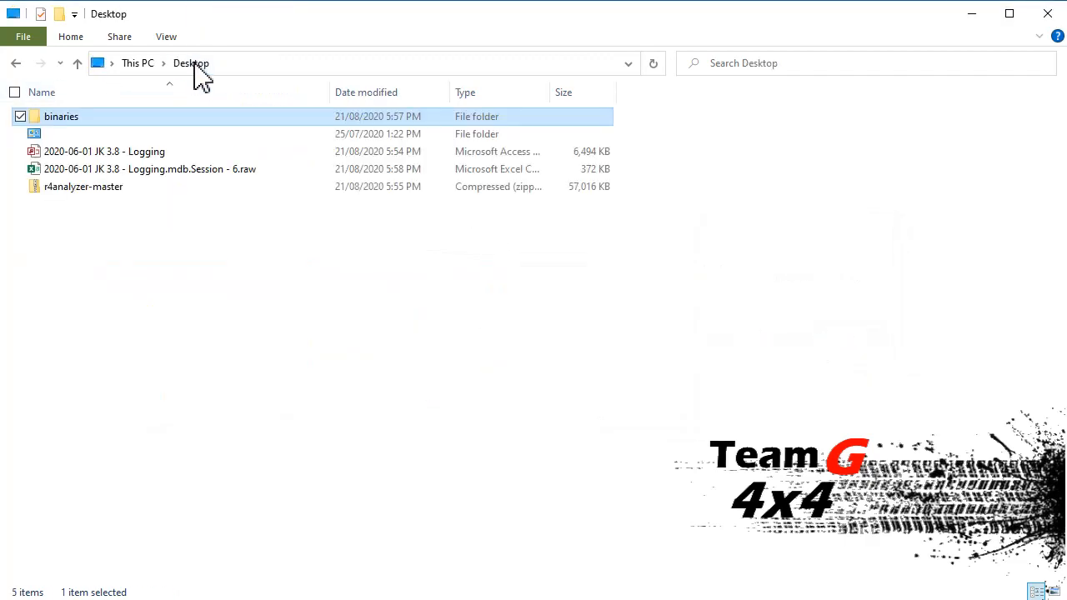
double_click(215, 175)
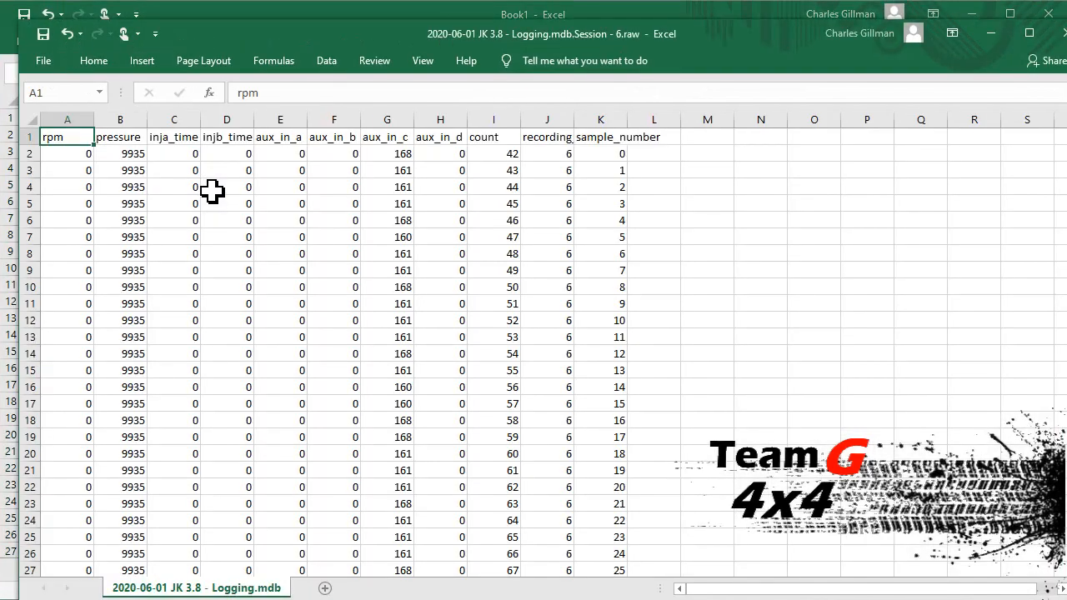
double_click(292, 33)
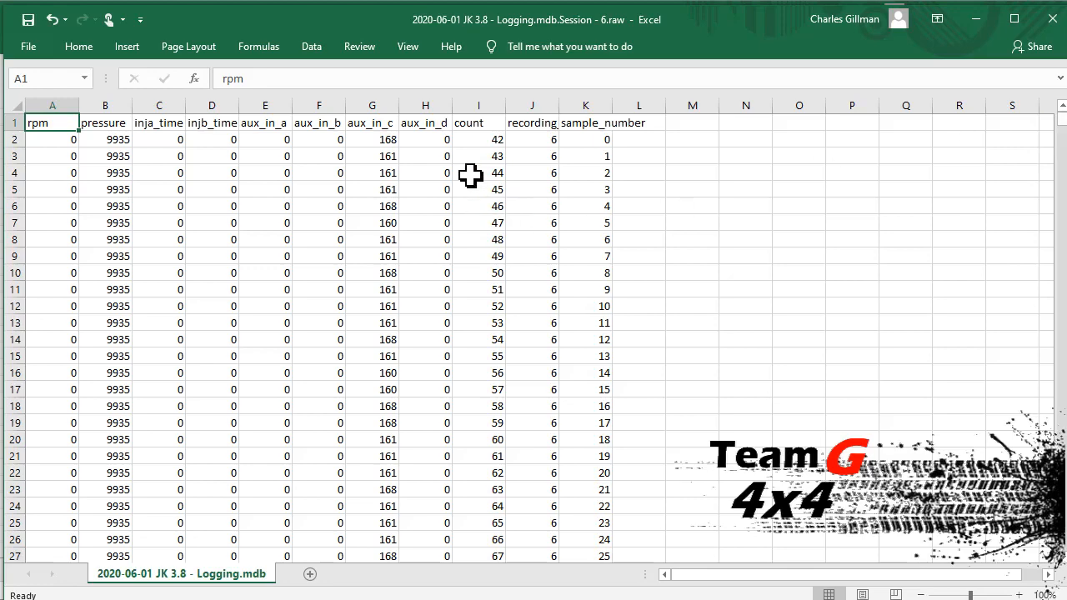
left_click_drag(1063, 133, 1061, 291)
scroll(1061, 290, "down", 9)
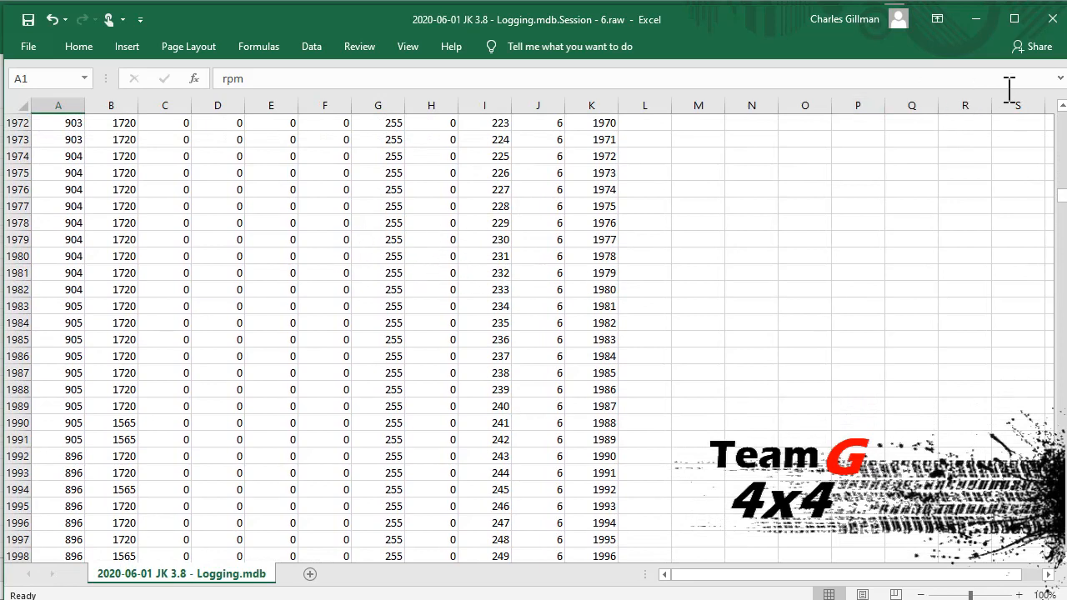
left_click(1052, 20)
left_click(975, 18)
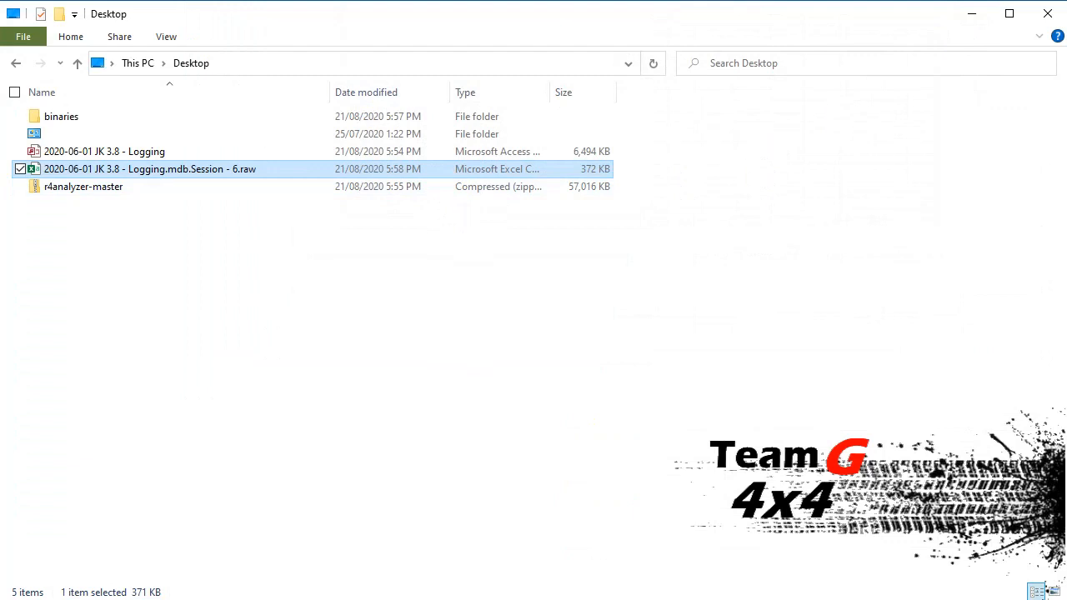
Step: Back in the log exporter, export converted logs of recording 6 for Inj B active records only, without rounding RPM and boost
key("alt+Tab")
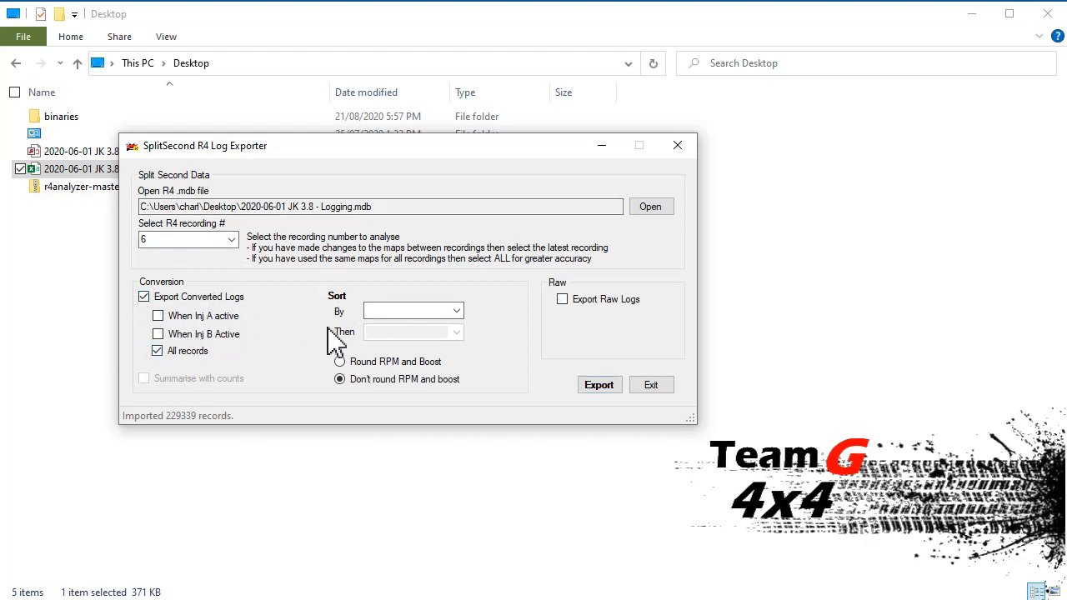
left_click(225, 343)
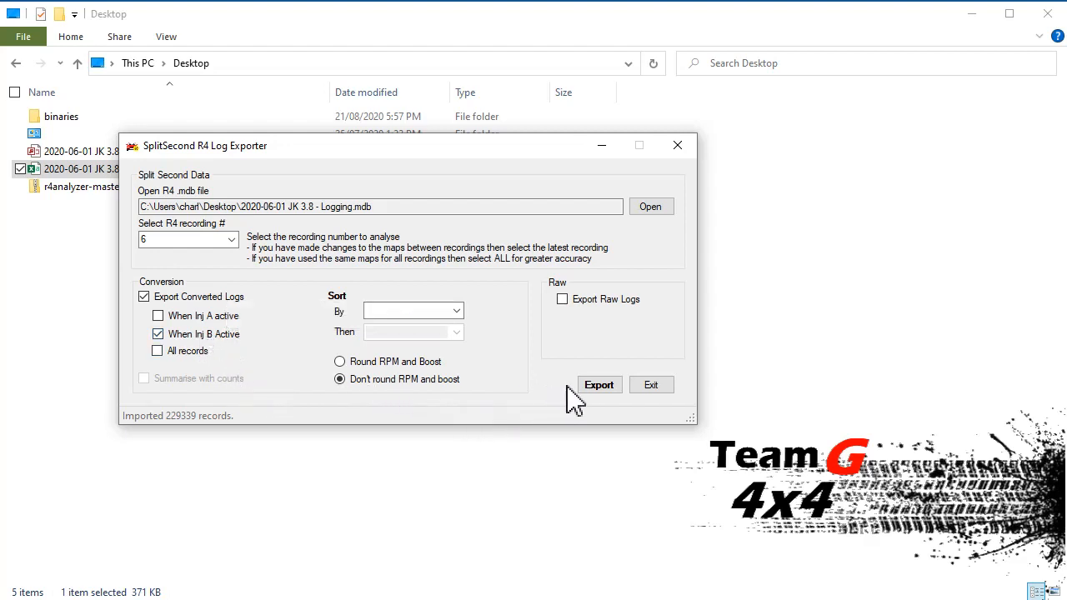
left_click(600, 394)
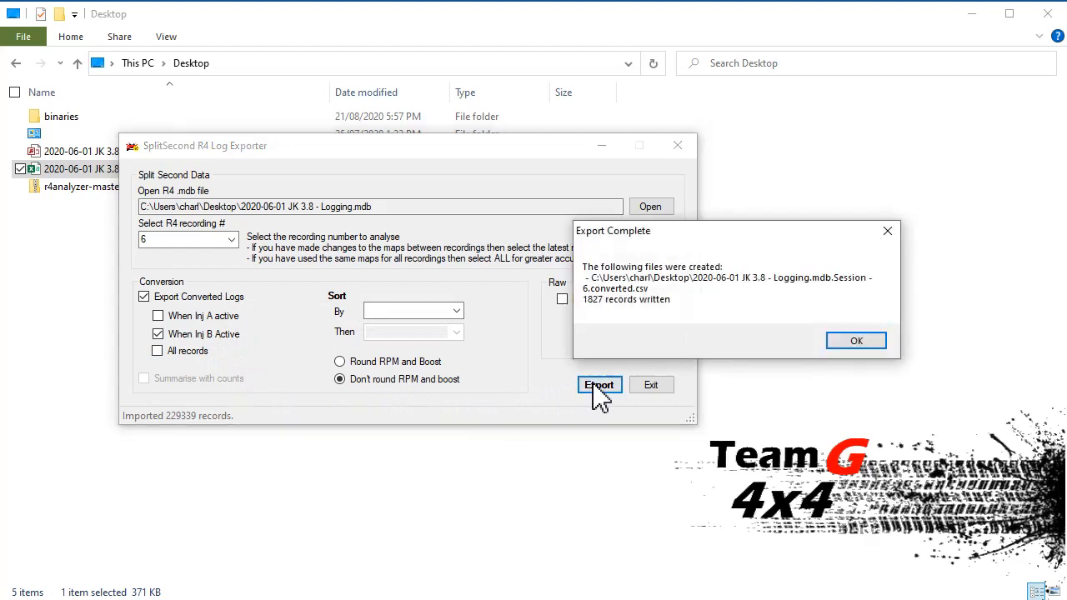
left_click(856, 340)
Step: Open the Session - 6.converted file from the Desktop in Excel, review the unrounded RPM, boost, injector and AFR data, and close it
left_click(97, 244)
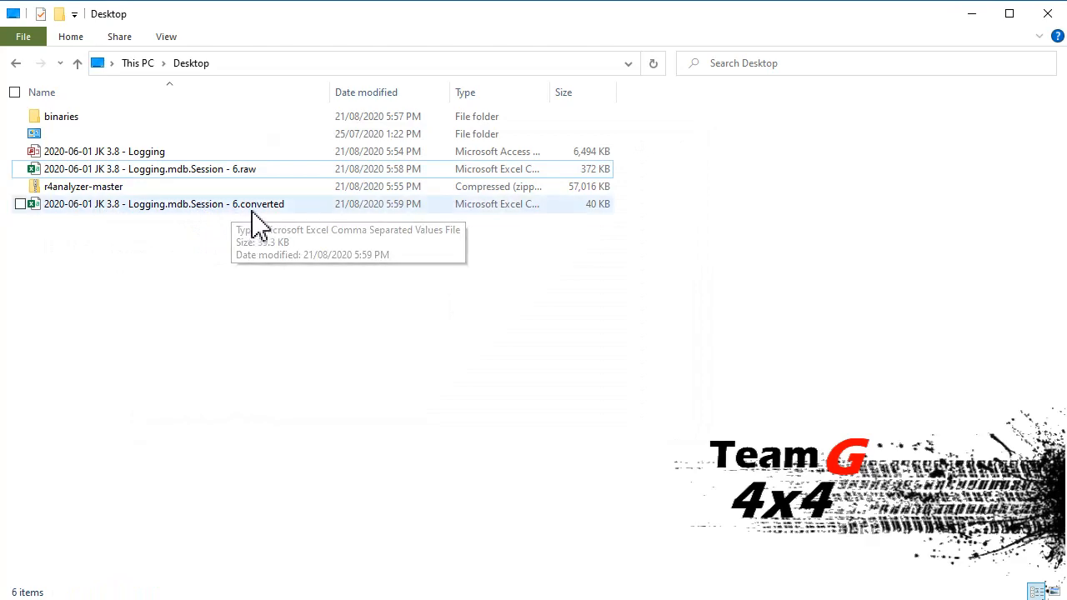
left_click(208, 208)
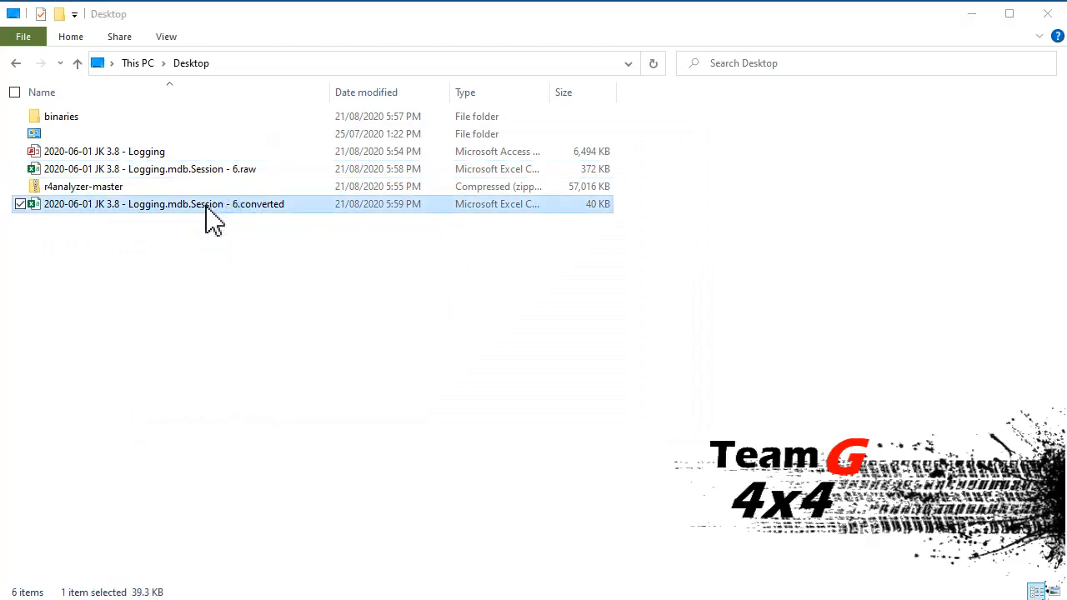
double_click(205, 211)
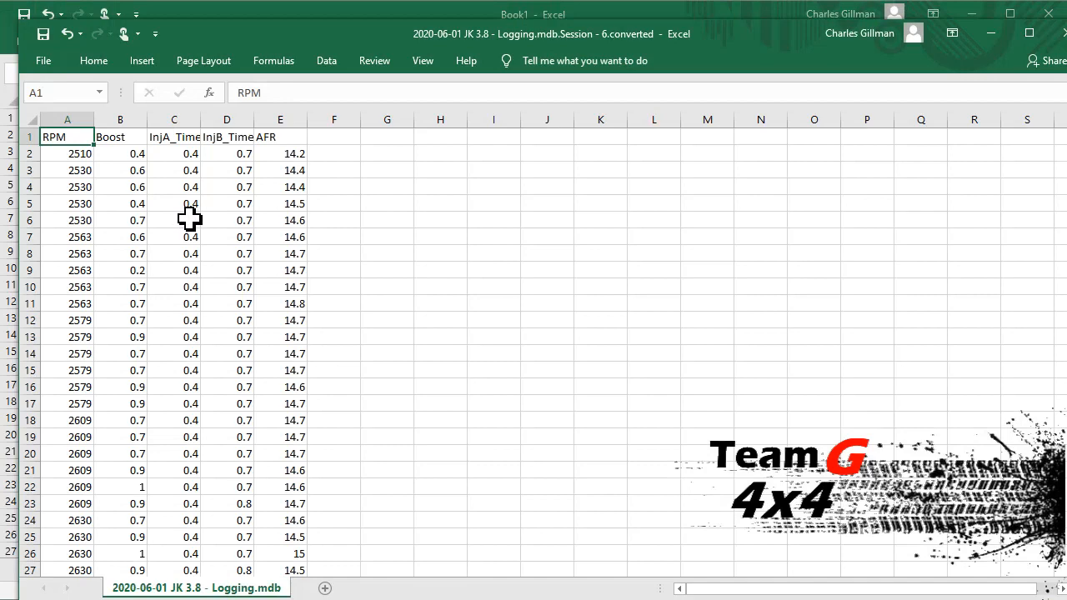
double_click(350, 35)
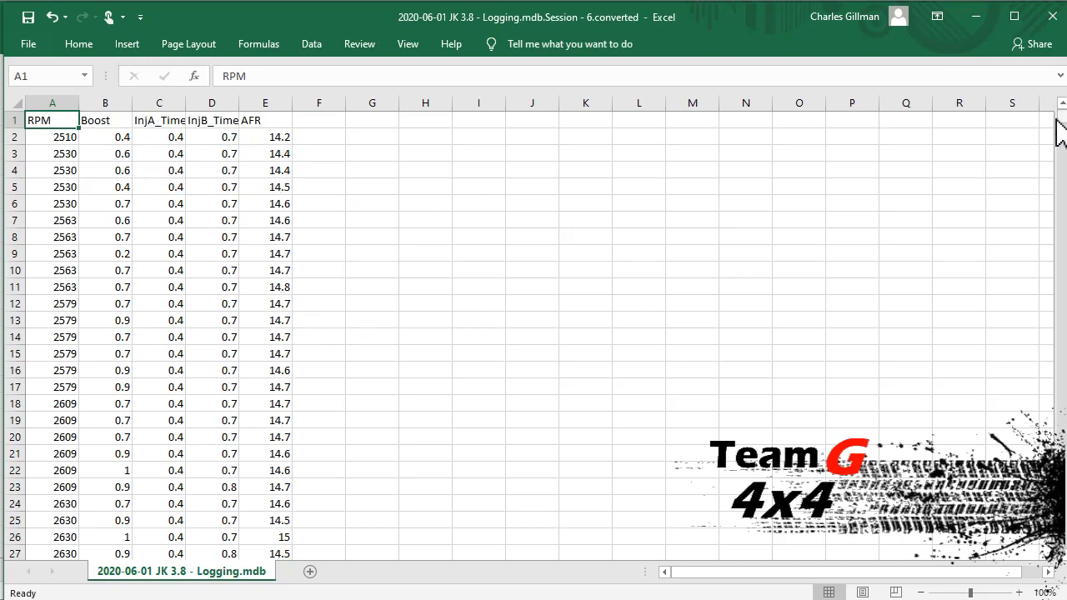
left_click_drag(1061, 121, 1032, 248)
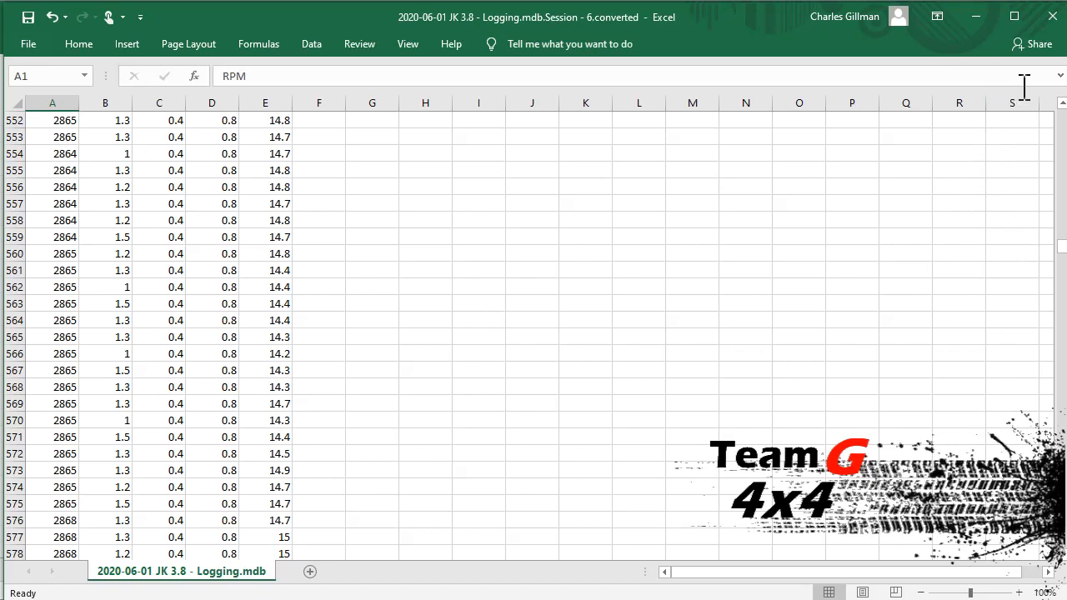
left_click(1052, 17)
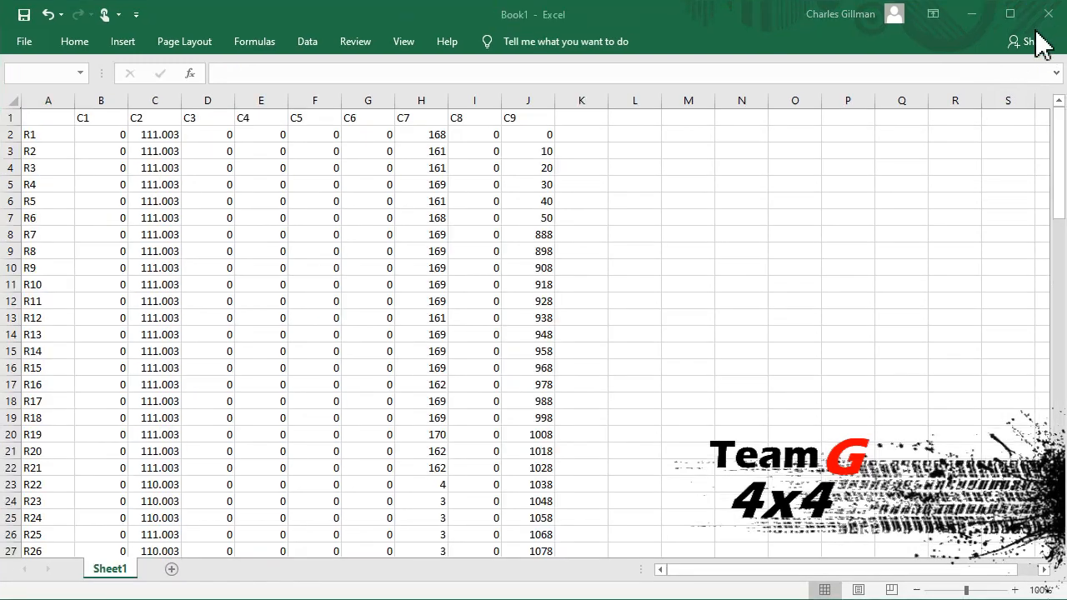
left_click(977, 20)
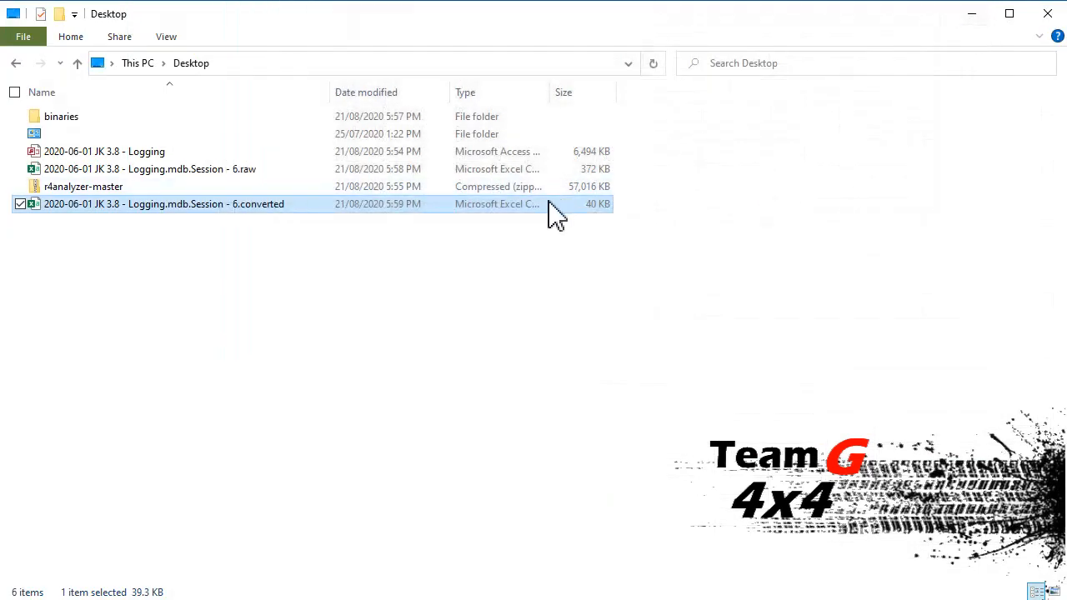
Step: Back in the log exporter, enable rounding of RPM and boost and export the converted Inj B records again
key("alt+Tab")
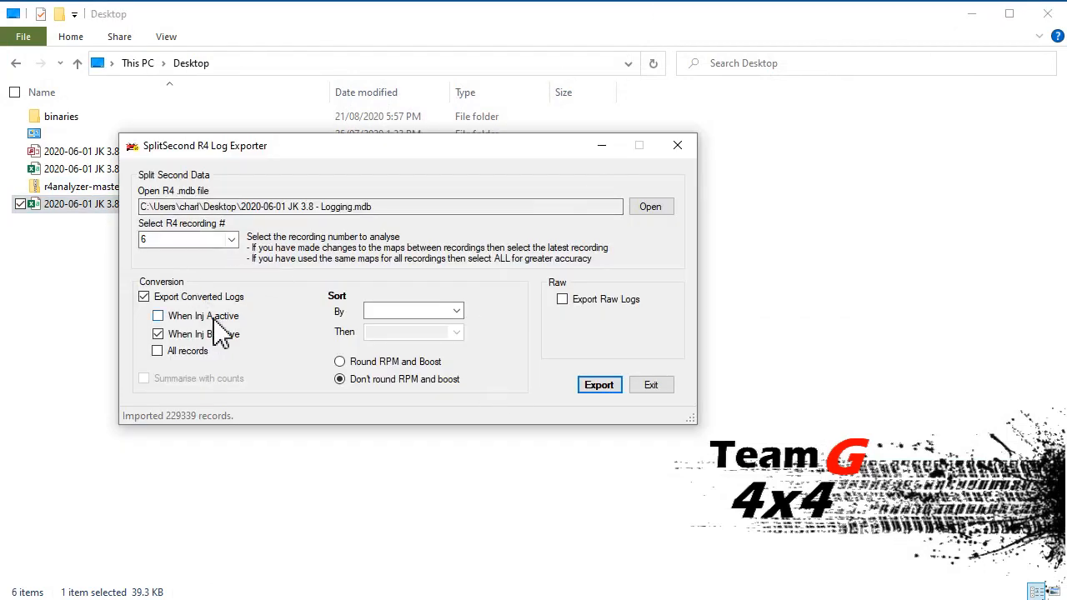
left_click(368, 364)
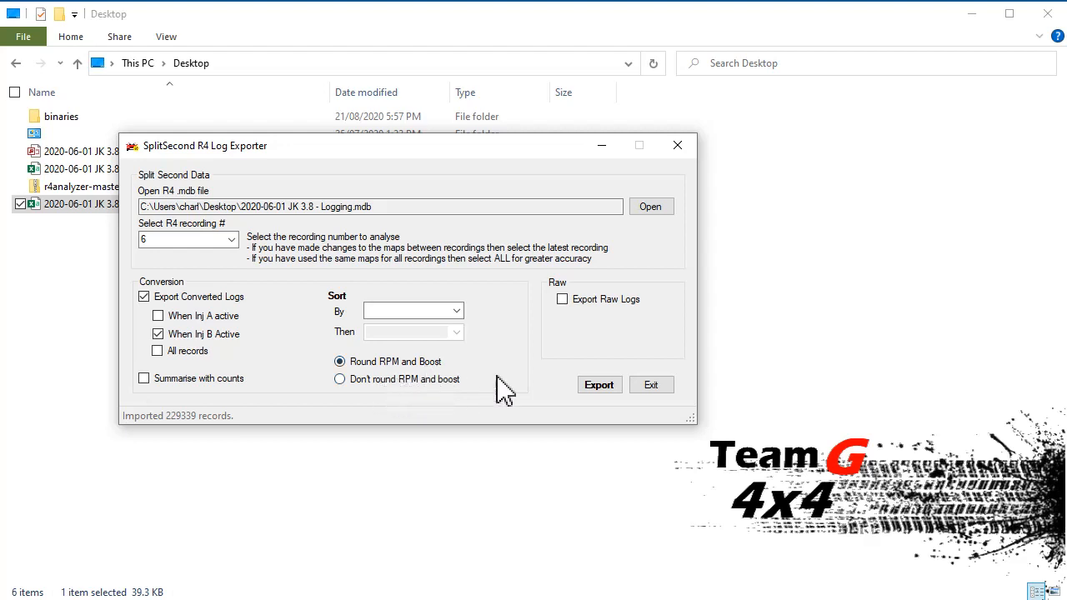
left_click(602, 388)
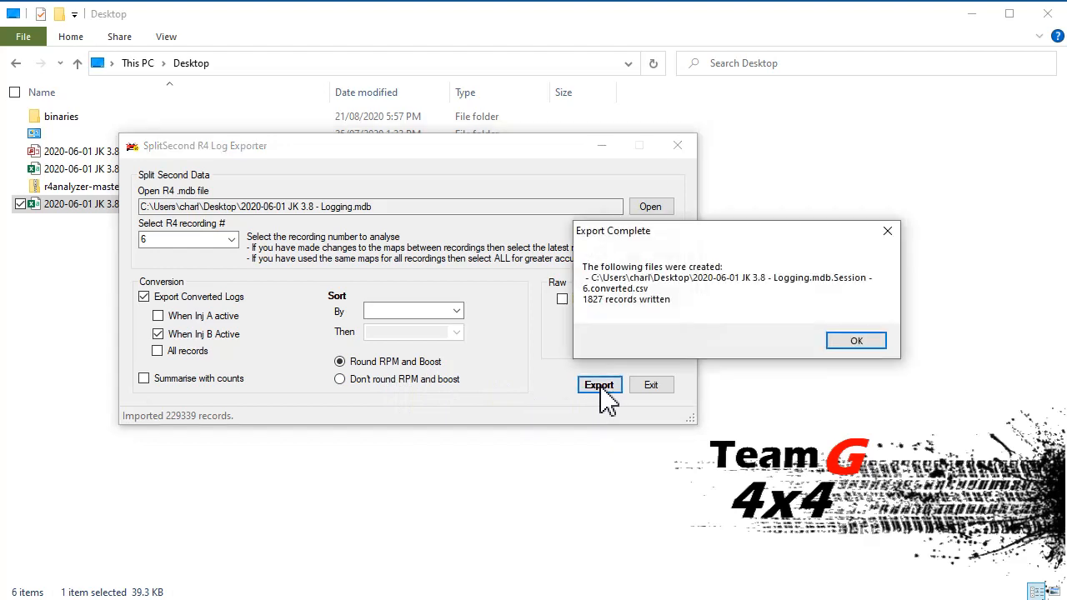
left_click(860, 341)
Step: Open the re-exported Session - 6.converted file in Excel, check the rounded RPM and boost columns, and close it
left_click(84, 279)
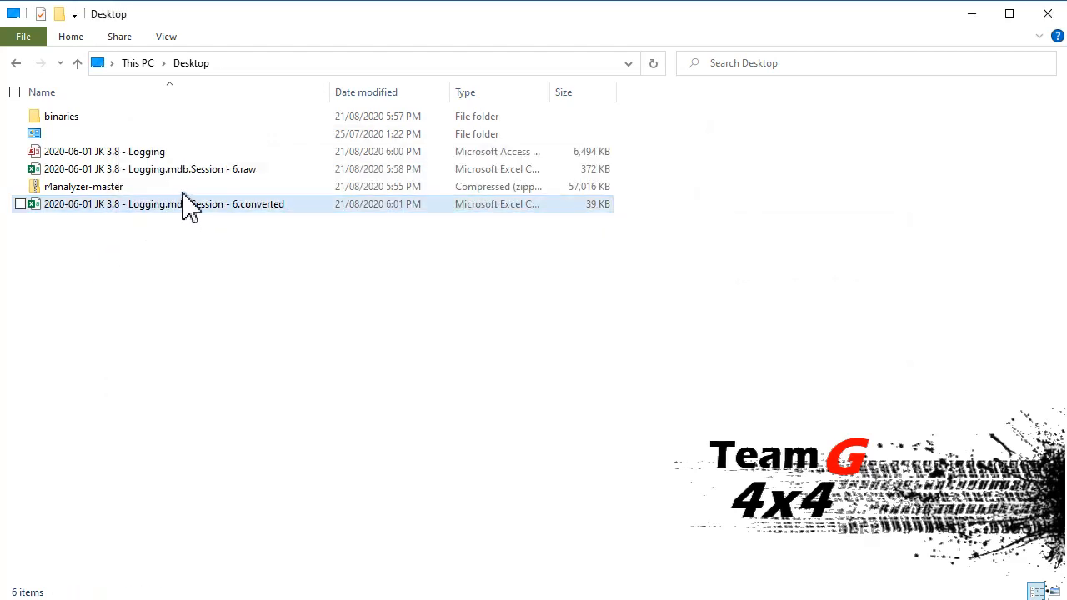
double_click(193, 215)
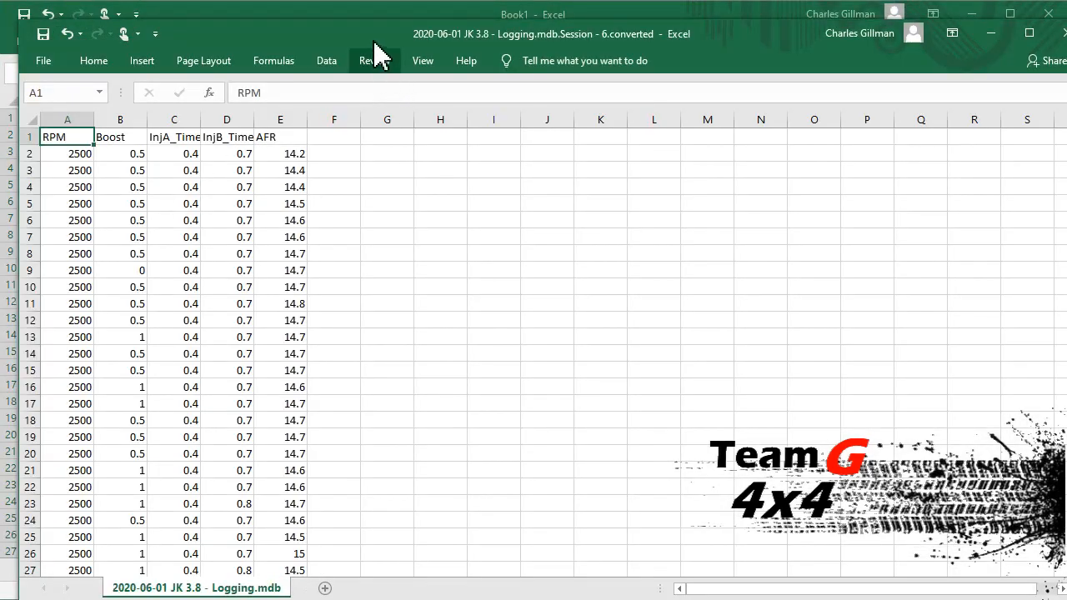
double_click(358, 34)
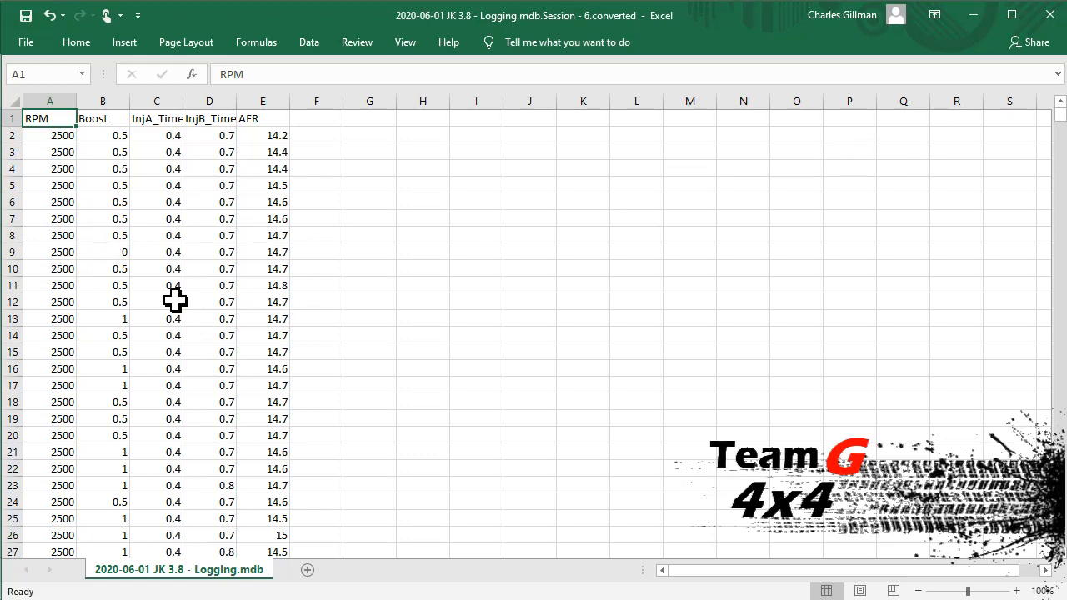
scroll(172, 298, "down", 2)
scroll(172, 297, "down", 2)
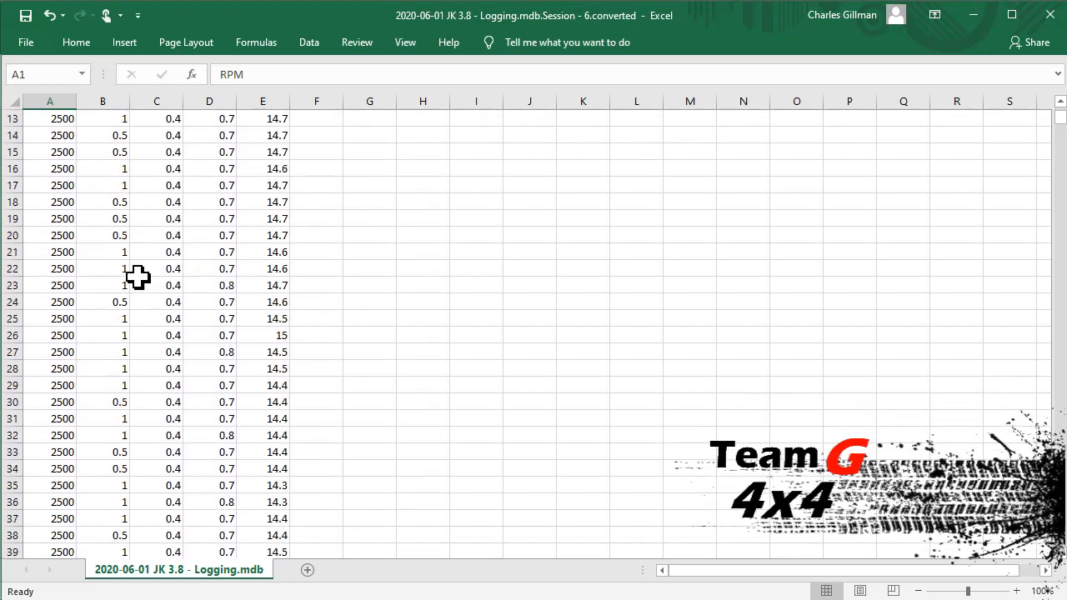
left_click(1050, 21)
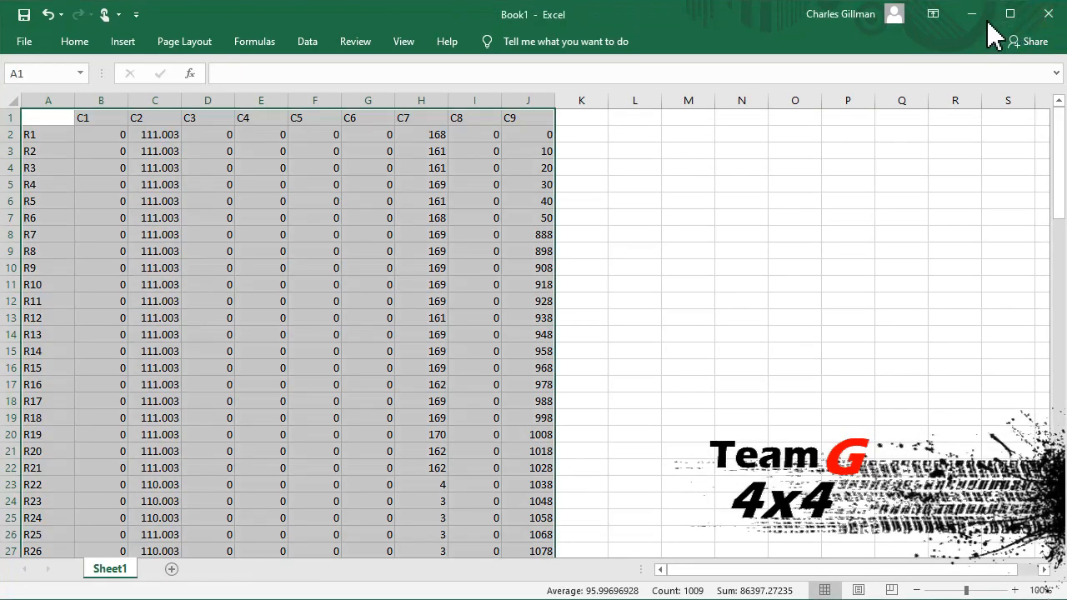
left_click(972, 18)
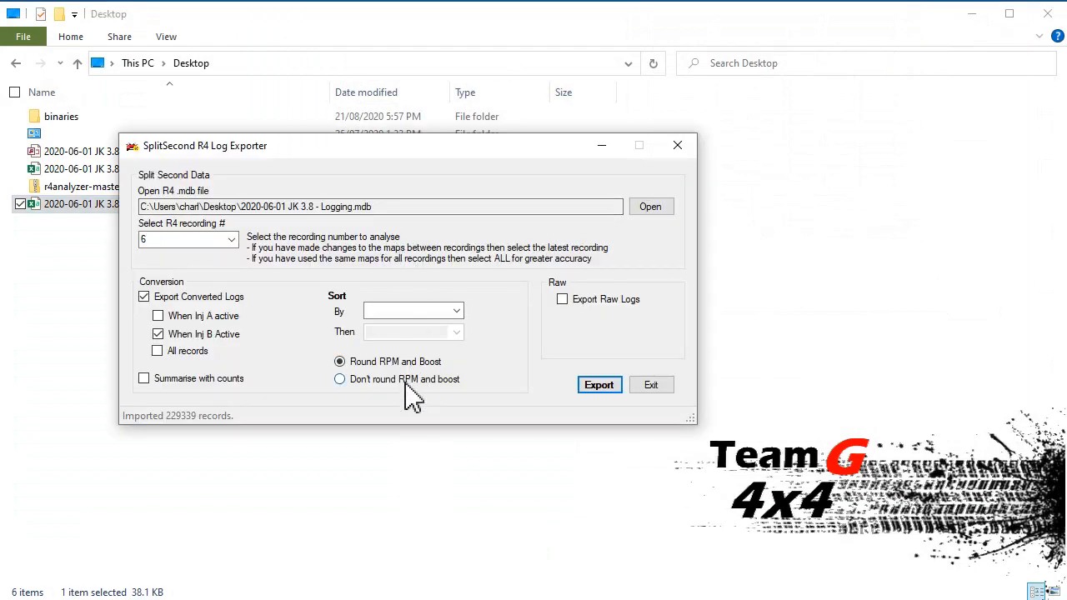
Step: Enable summarising with counts and export the rounded, converted Inj B records of recording 6
left_click(200, 379)
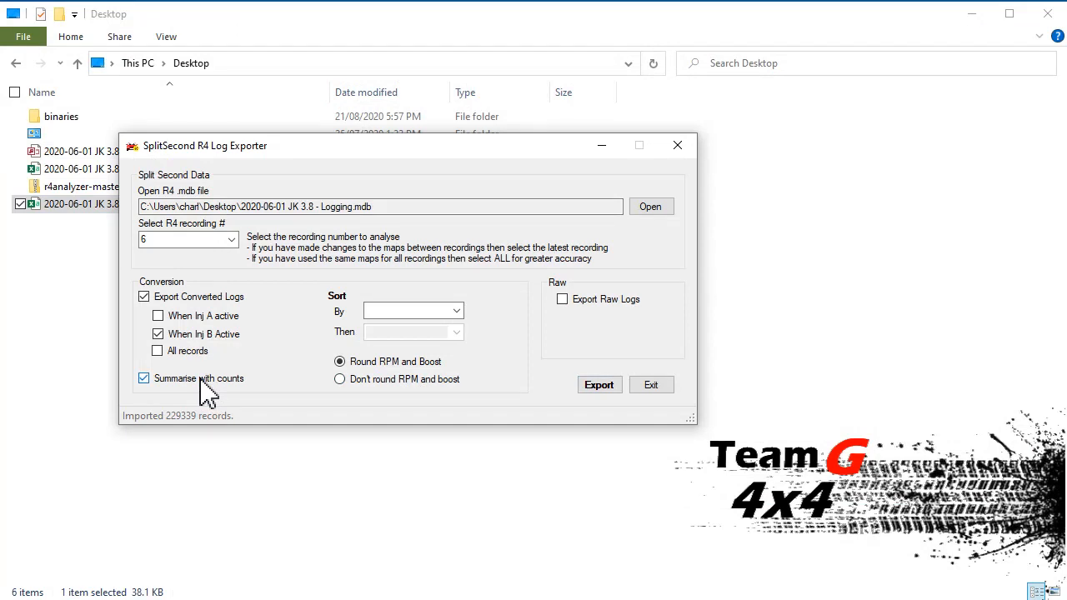
left_click(599, 388)
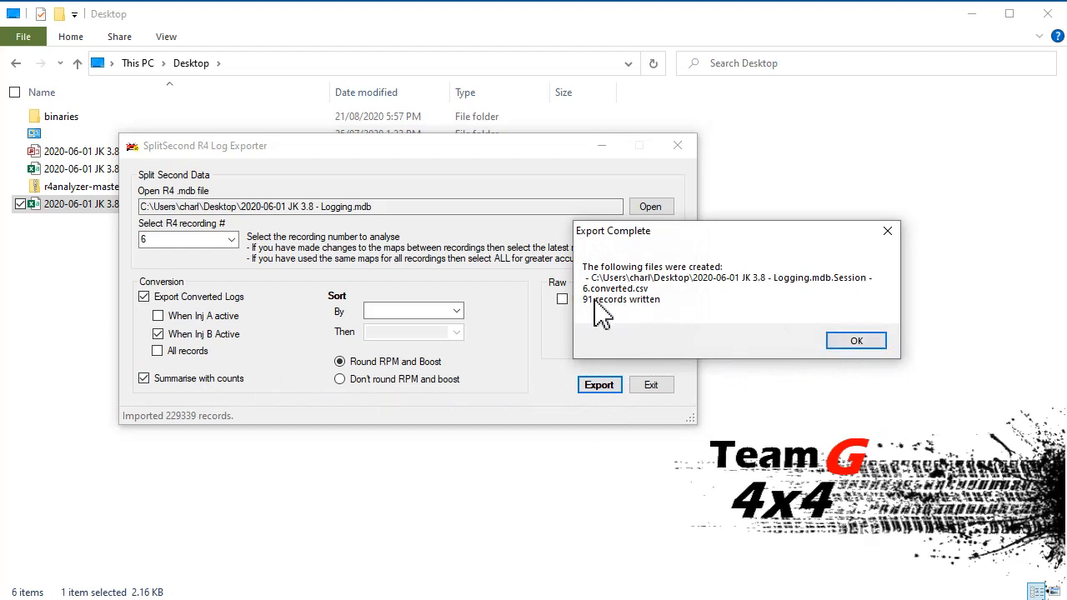
left_click(856, 341)
Step: Open the summarised Session - 6.converted file from the Desktop in Excel and examine the RPM, boost, Inj B, AFR and Hits values in row 13
left_click(80, 298)
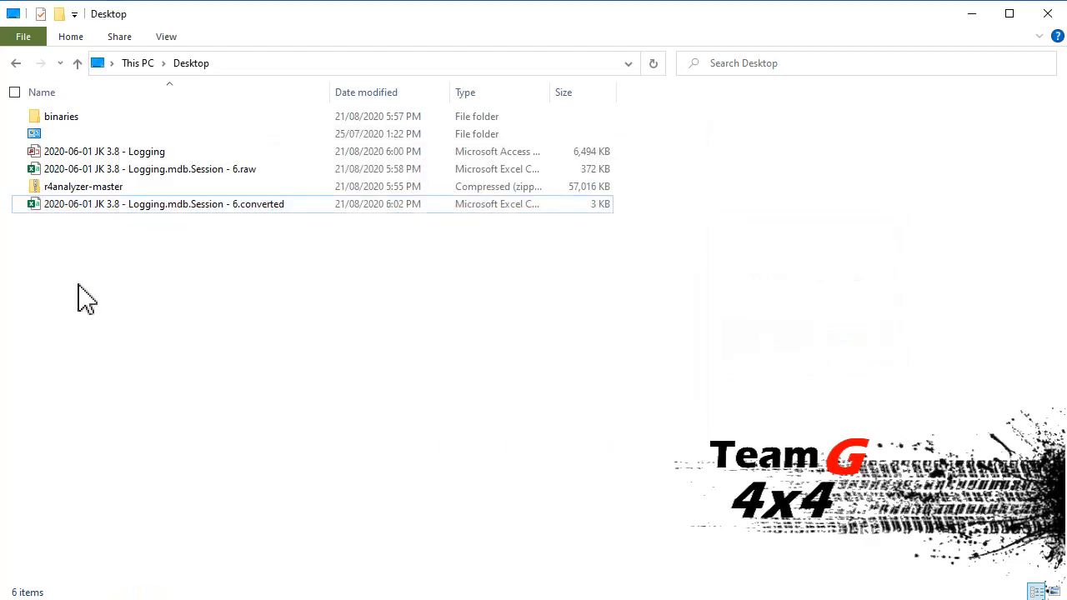
double_click(183, 206)
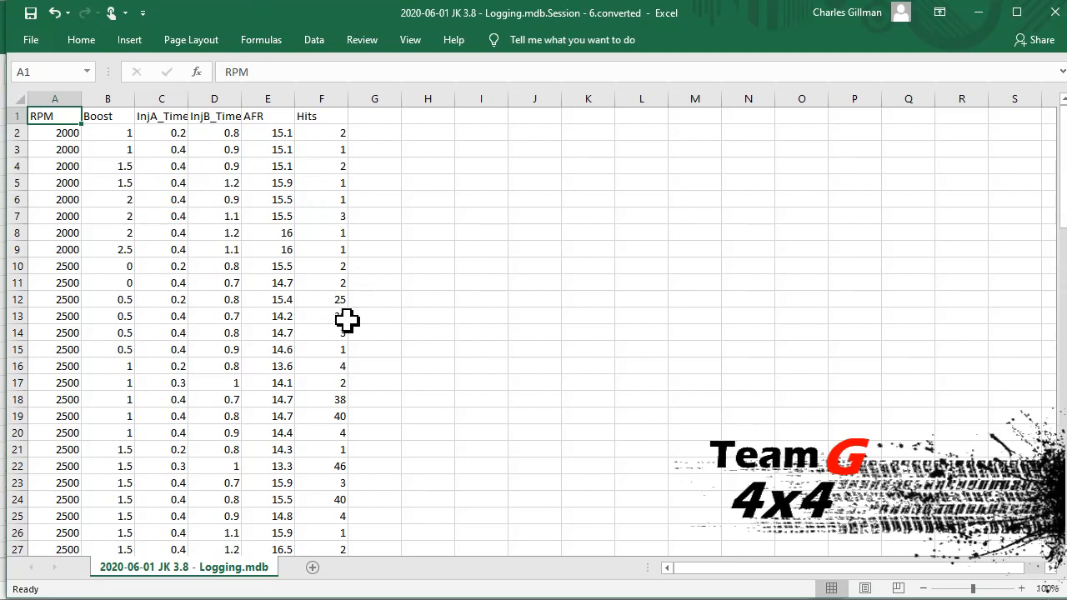
left_click(48, 317)
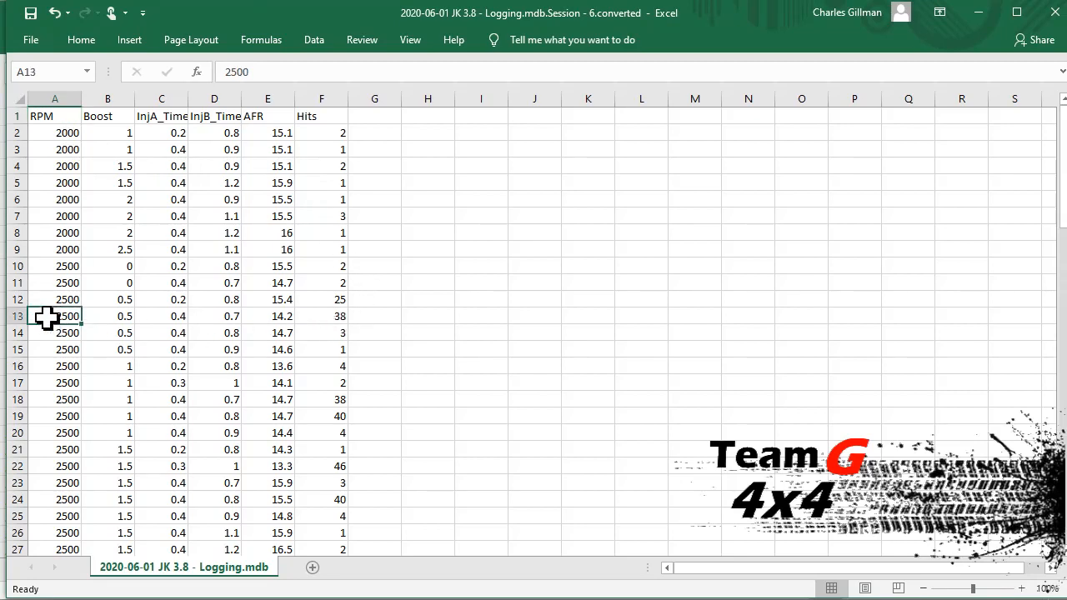
left_click(102, 319)
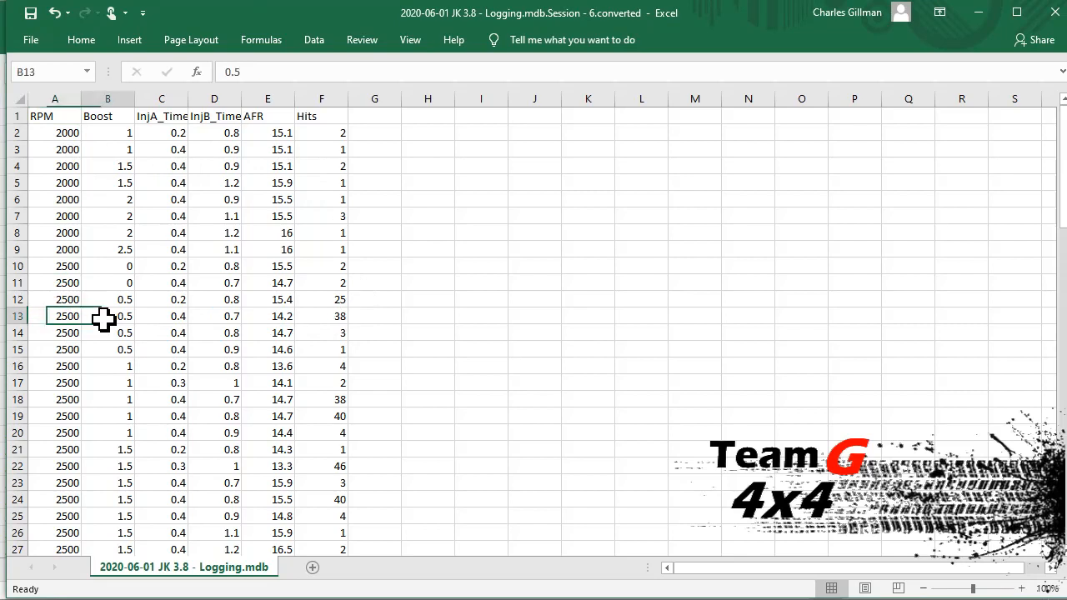
left_click(210, 320)
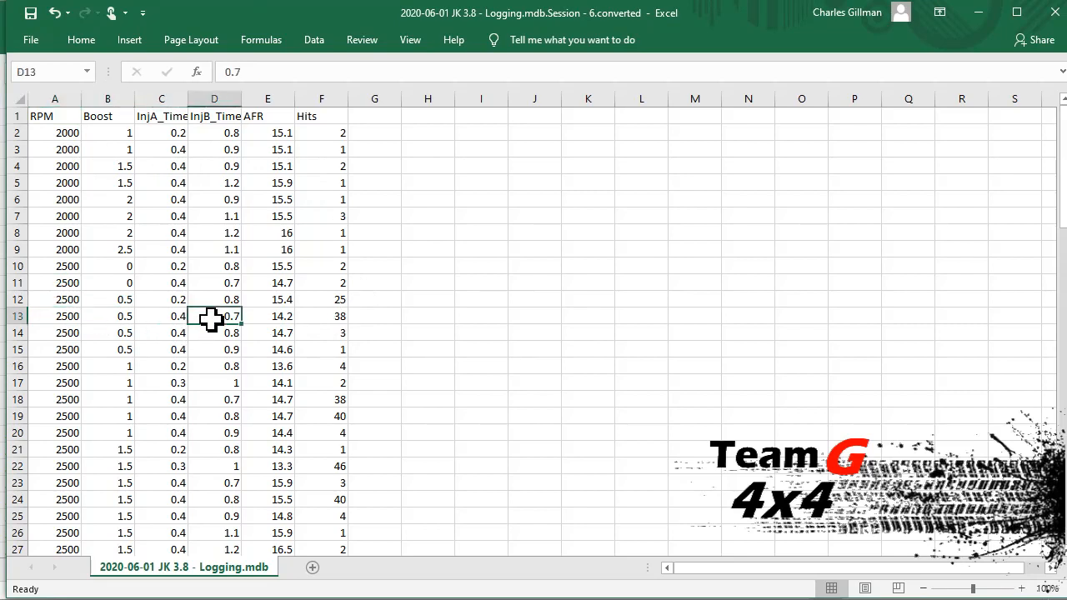
left_click(320, 320)
left_click(281, 318)
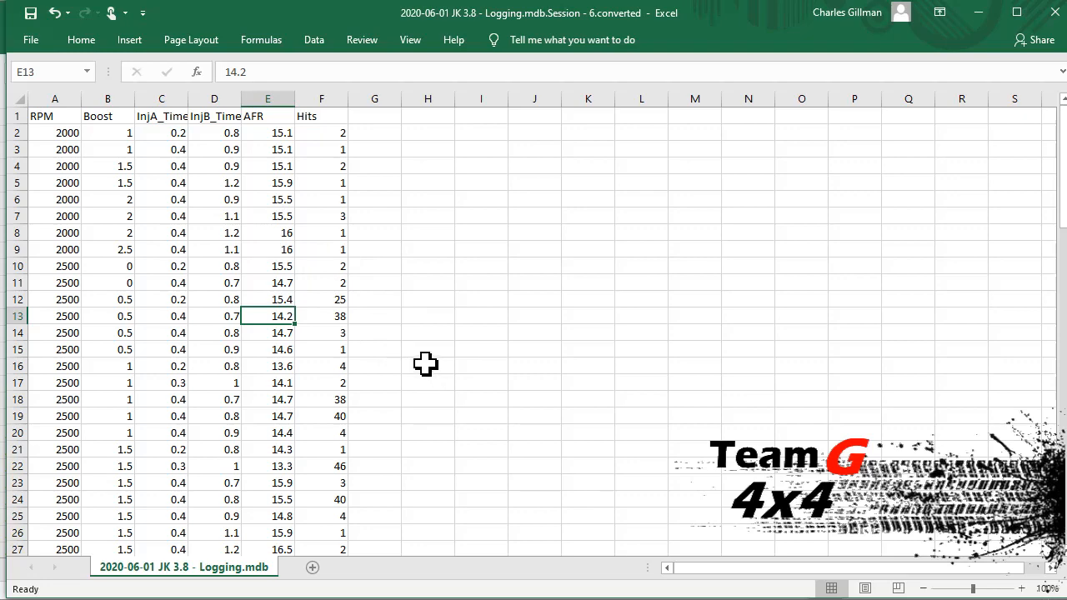
Step: Check the Hits value in row 22 and the rows below it, close the file and minimise the remaining Excel window
scroll(405, 356, "down", 3)
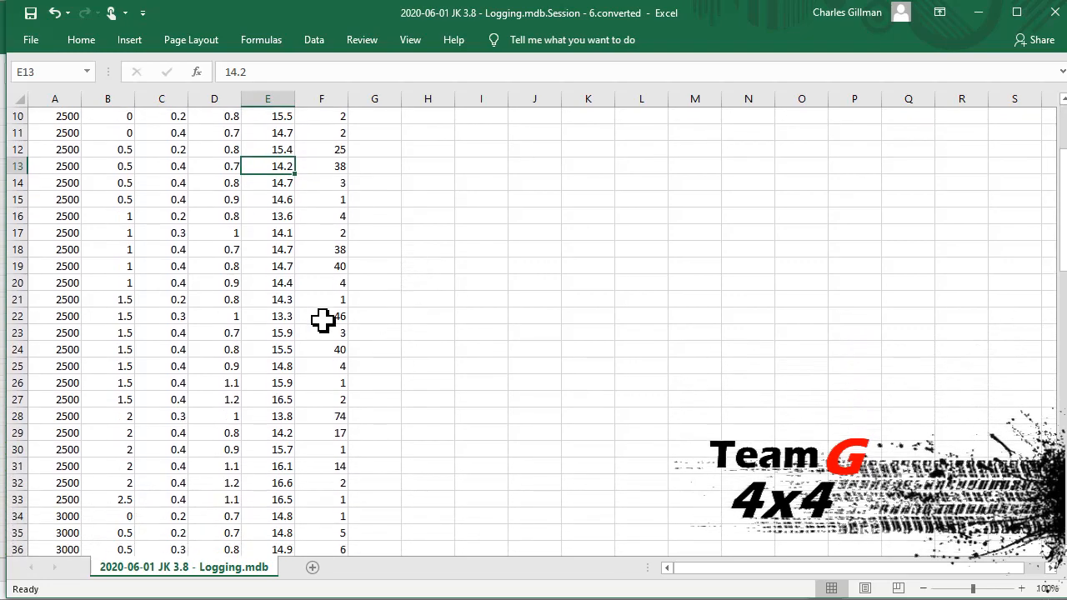
left_click(336, 318)
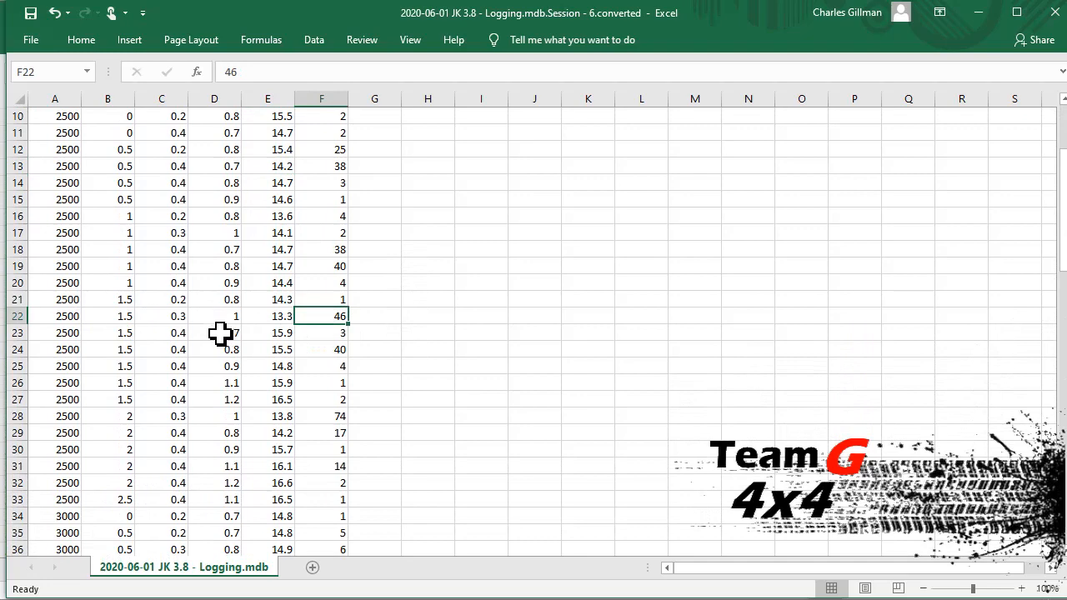
scroll(279, 372, "down", 5)
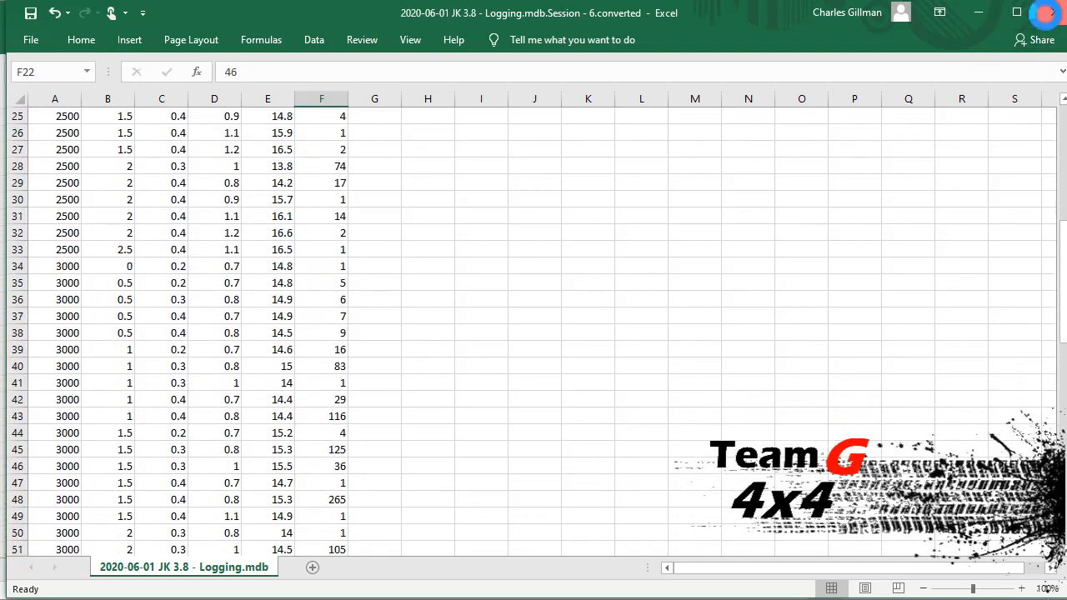
left_click(1052, 13)
left_click(974, 15)
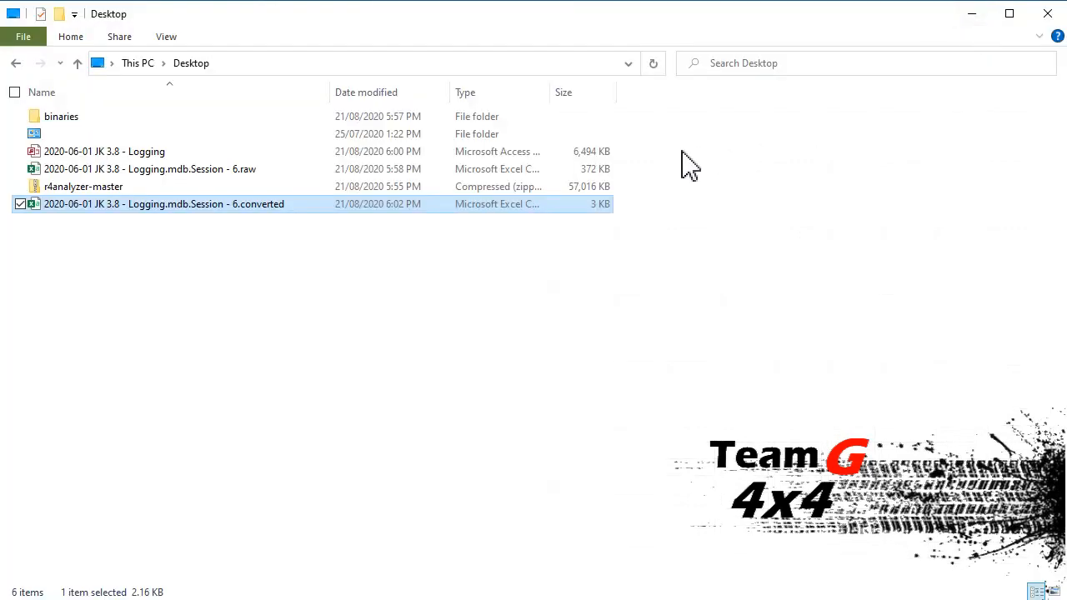
Step: Back in the log exporter, set the sort to Pressure and export the summarised, converted Inj B records of recording 6 again
key("alt+Tab")
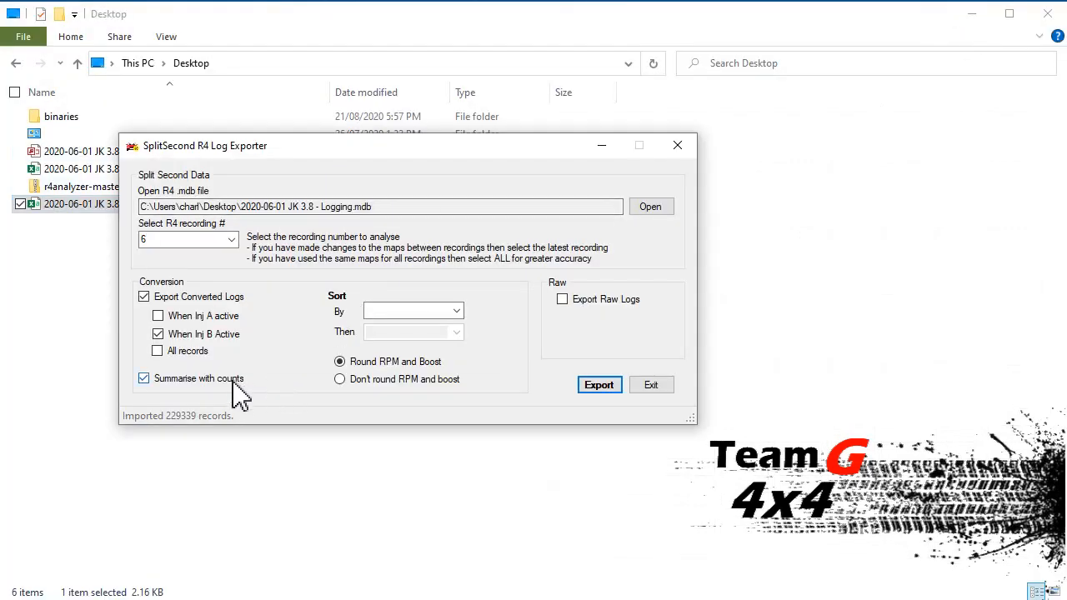
left_click(456, 310)
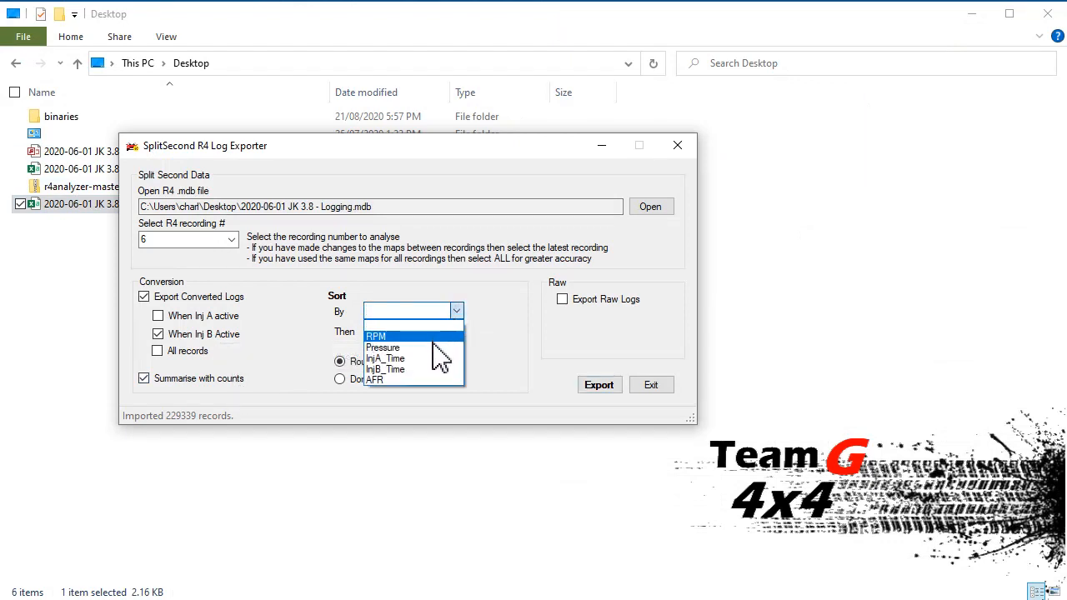
left_click(433, 349)
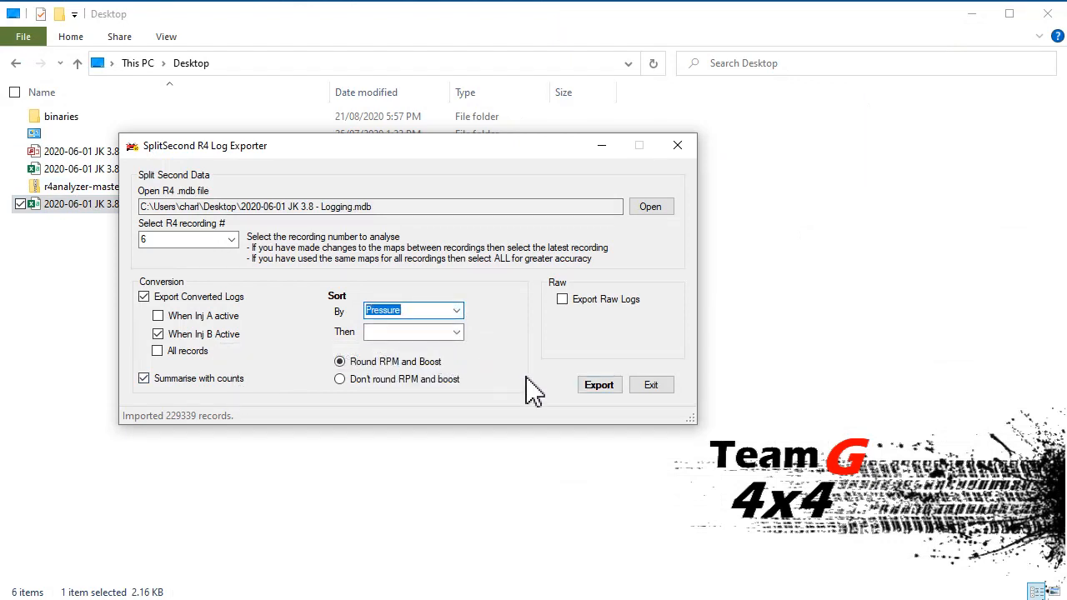
left_click(595, 387)
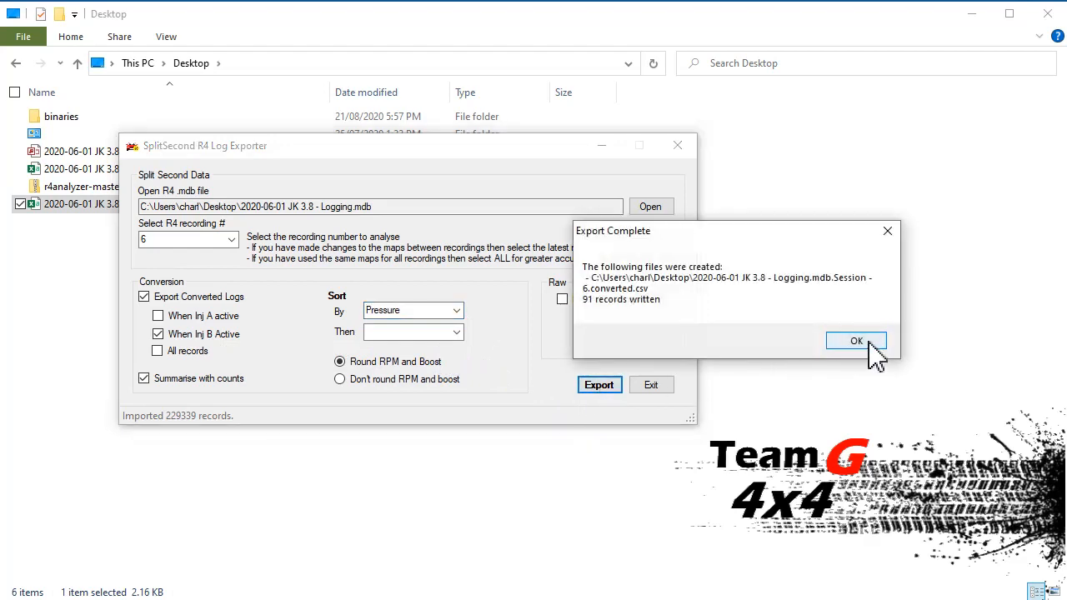
left_click(869, 344)
Step: Open the pressure-sorted Session - 6.converted file in Excel, maximise its window and view the highest-boost rows at the end of the data
left_click(80, 261)
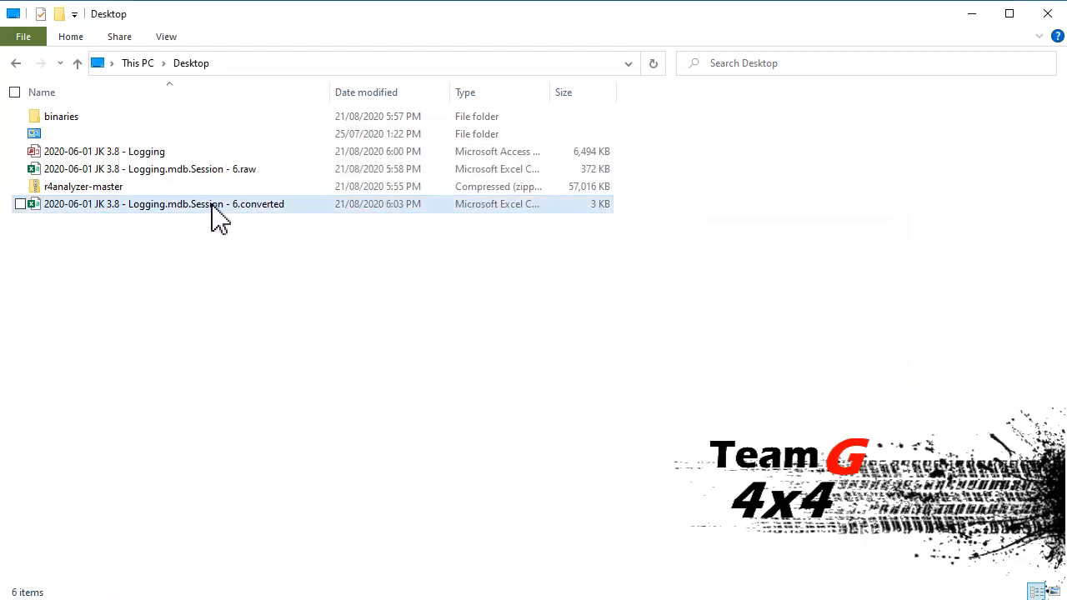
double_click(213, 205)
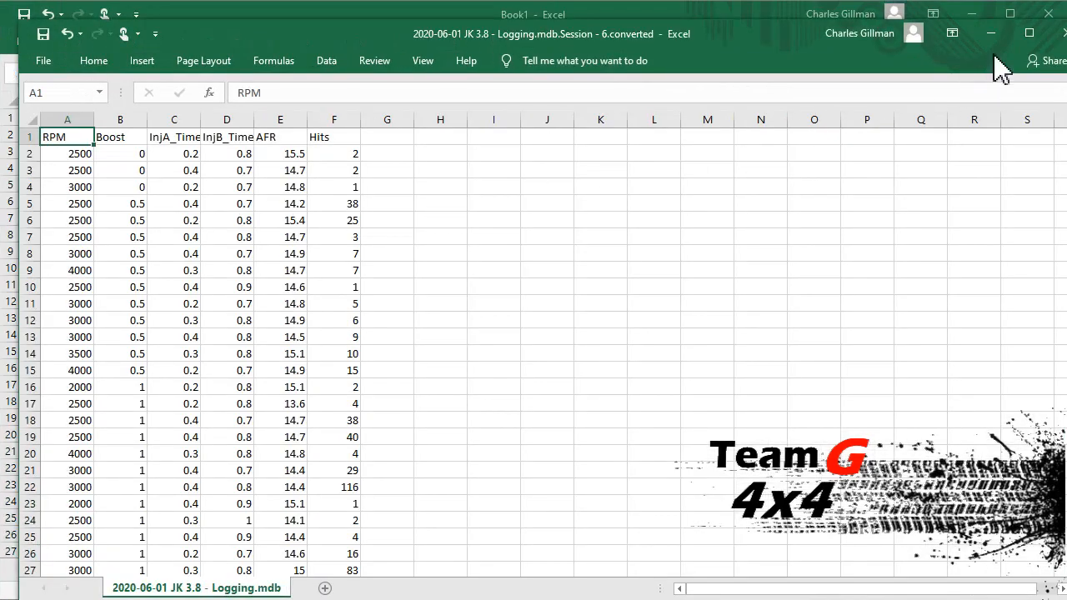
left_click(1029, 33)
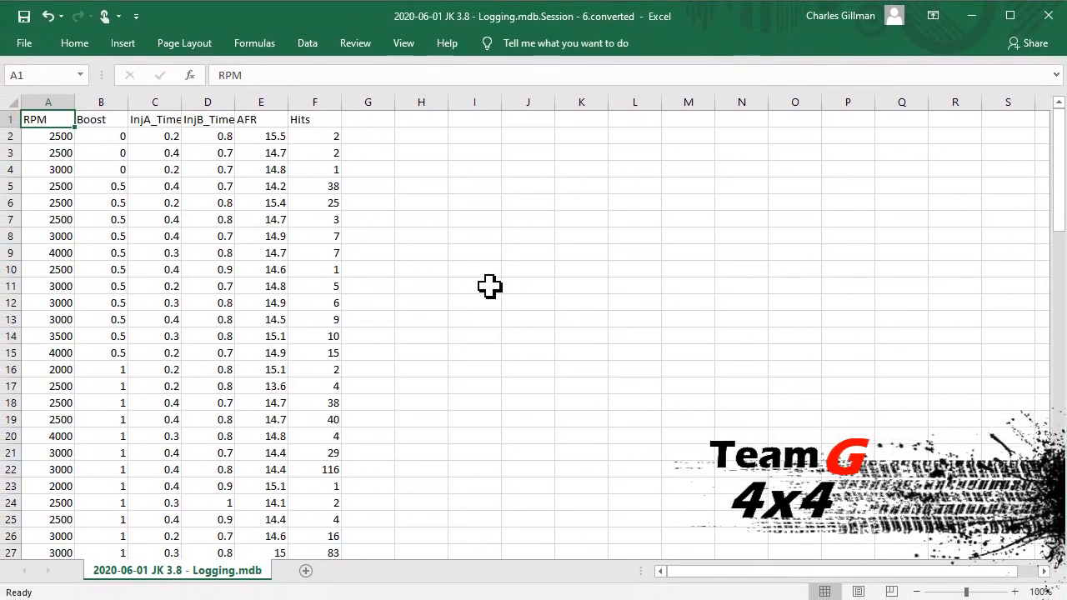
left_click_drag(1056, 136, 1056, 434)
scroll(1017, 417, "down", 5)
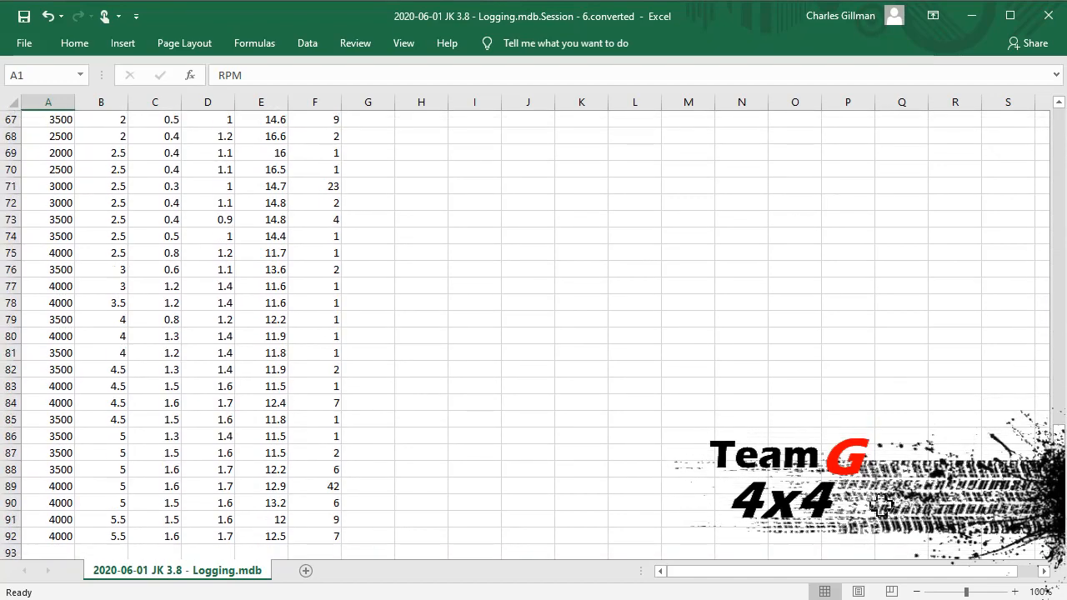
Step: Examine the RPM, boost, Inj B time and AFR in row 91, compare the AFR and Inj B time in row 87, and minimise both Excel windows
left_click(65, 521)
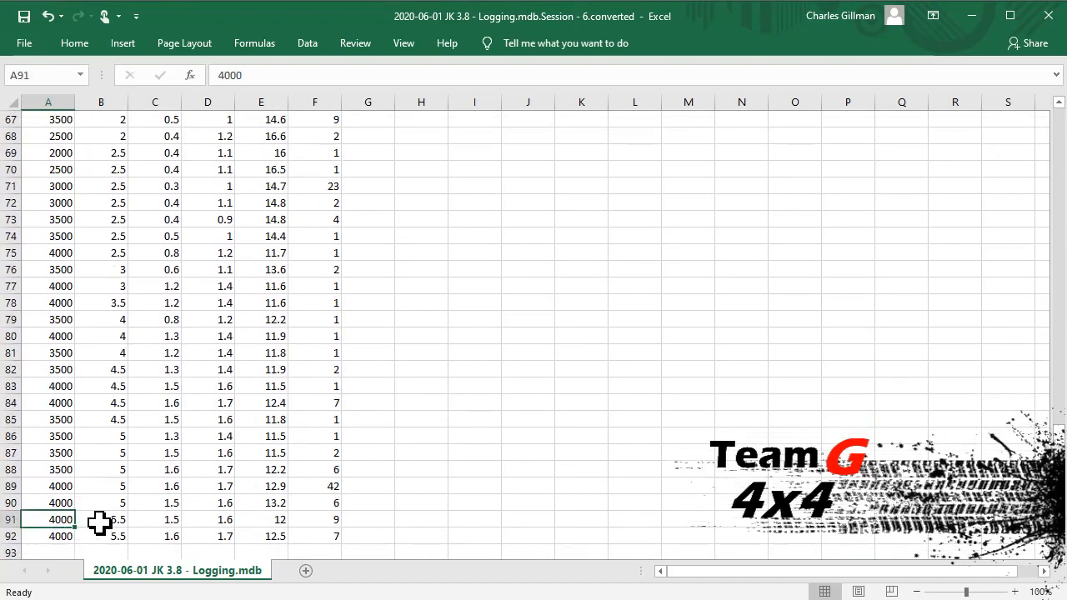
left_click(96, 521)
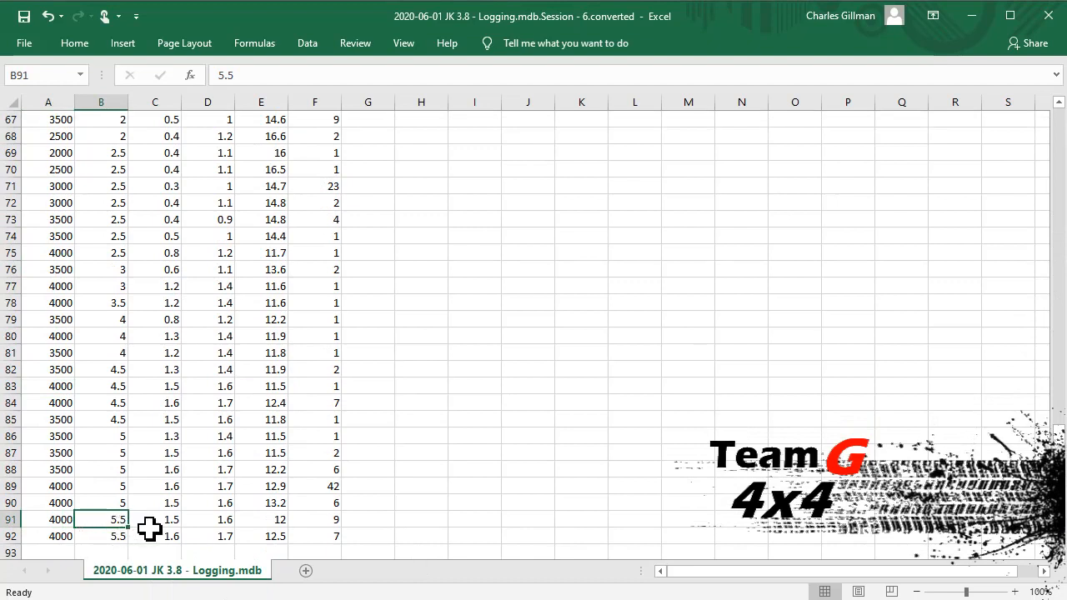
left_click(204, 522)
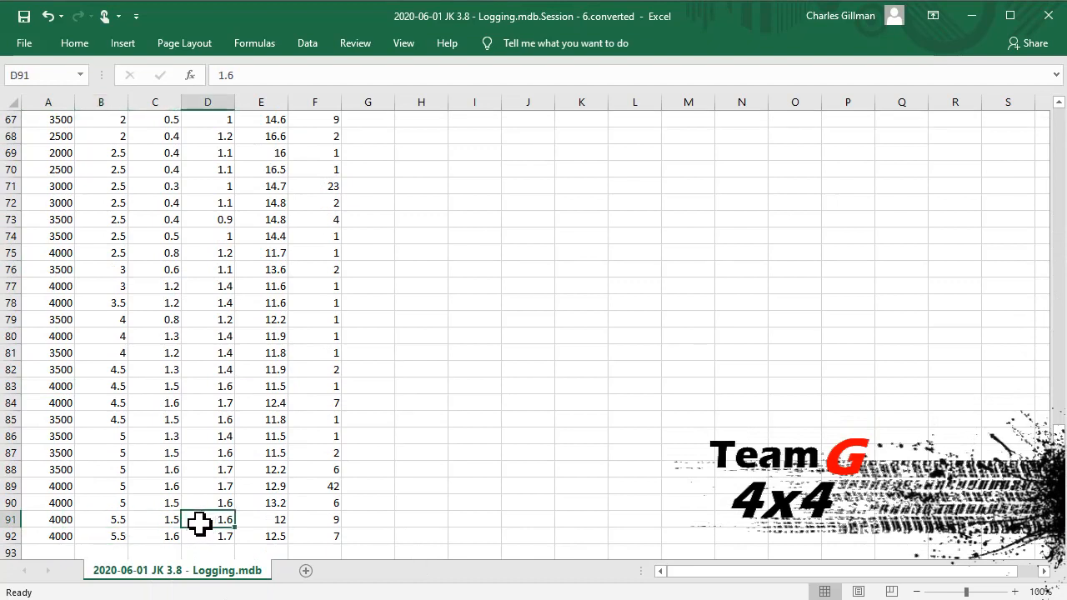
left_click(282, 521)
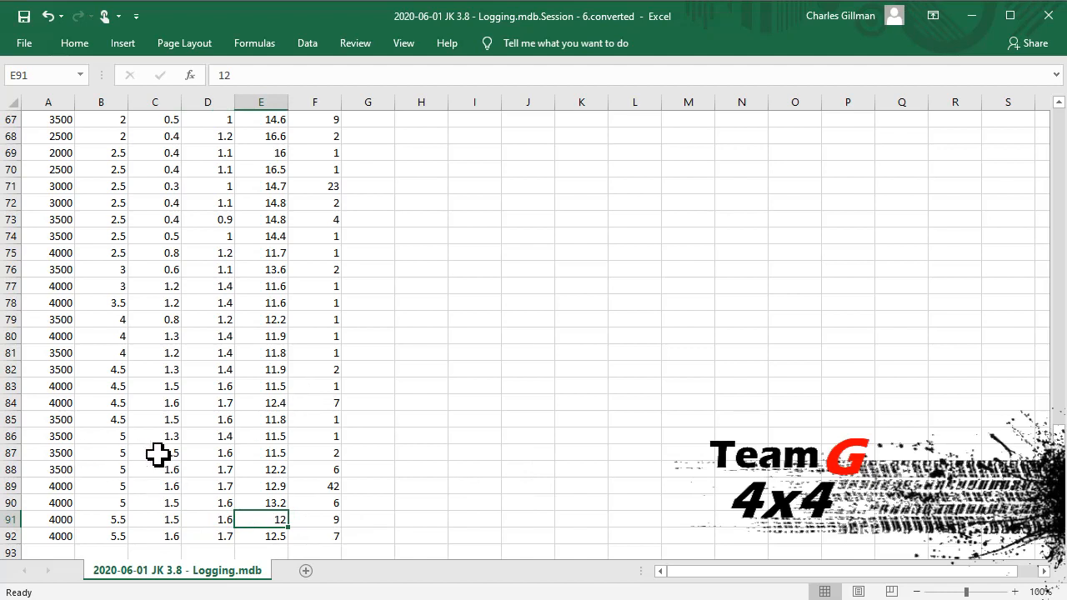
left_click(260, 452)
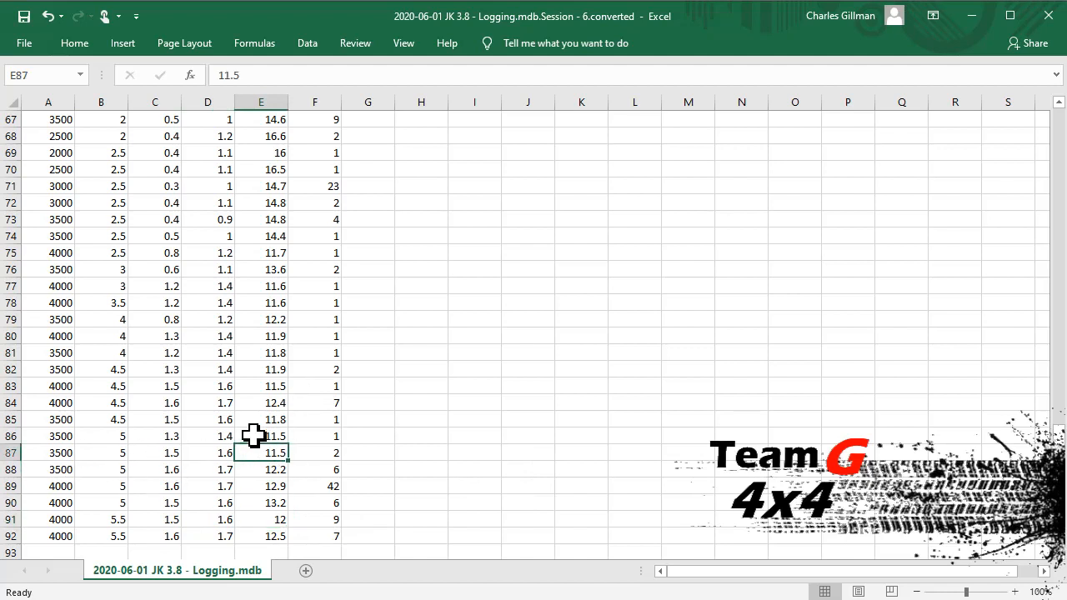
left_click(199, 453)
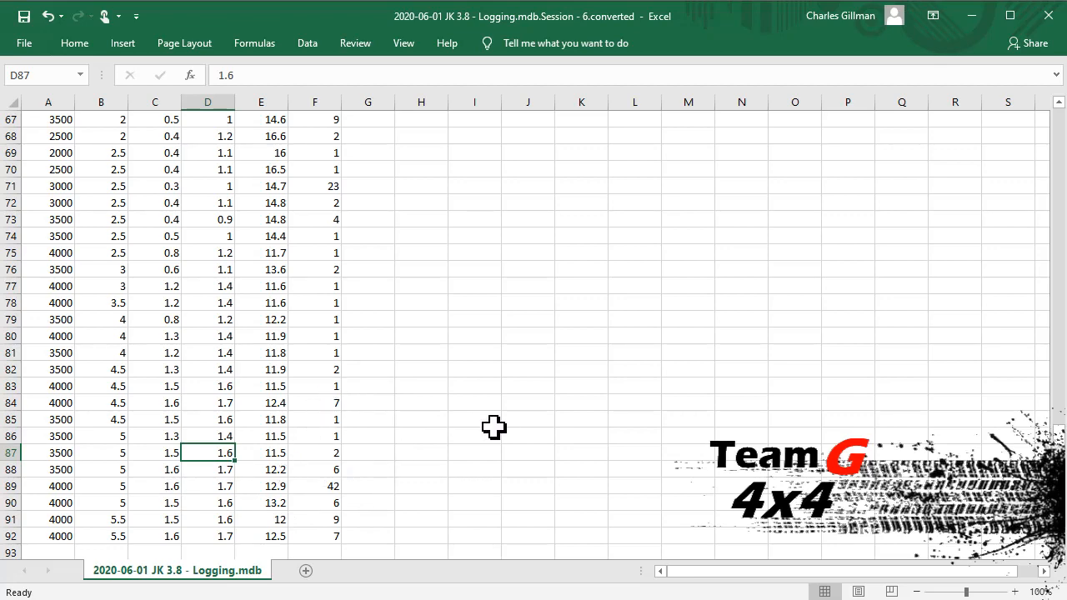
left_click(972, 29)
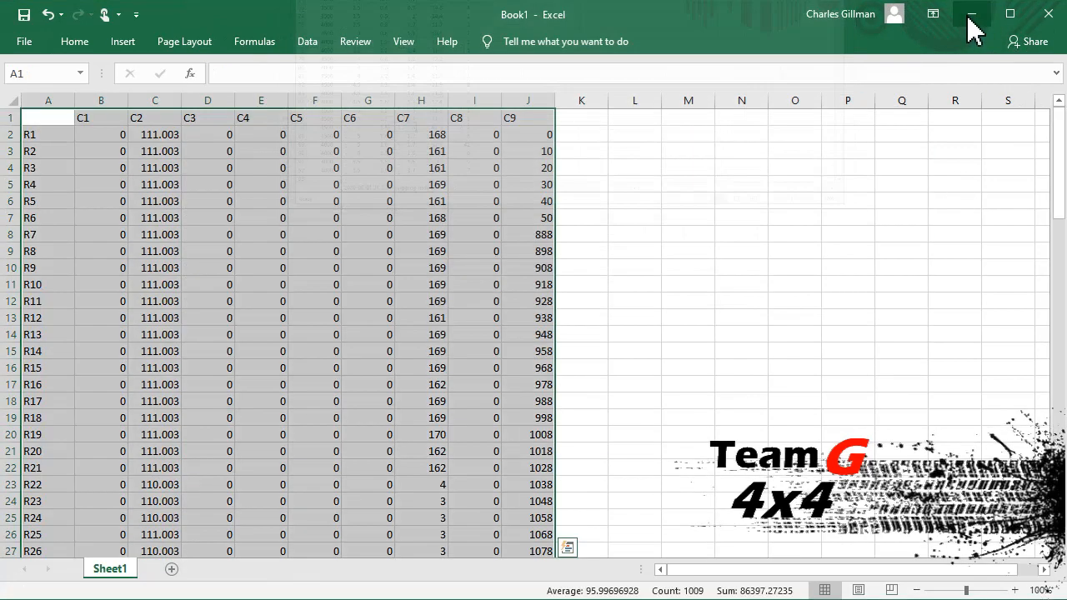
left_click(972, 25)
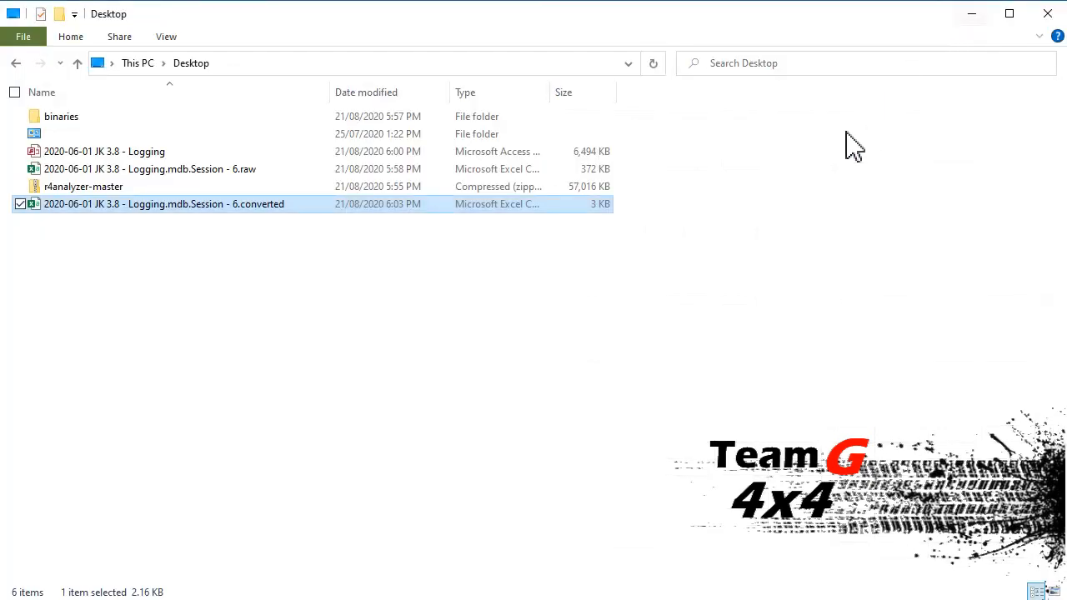